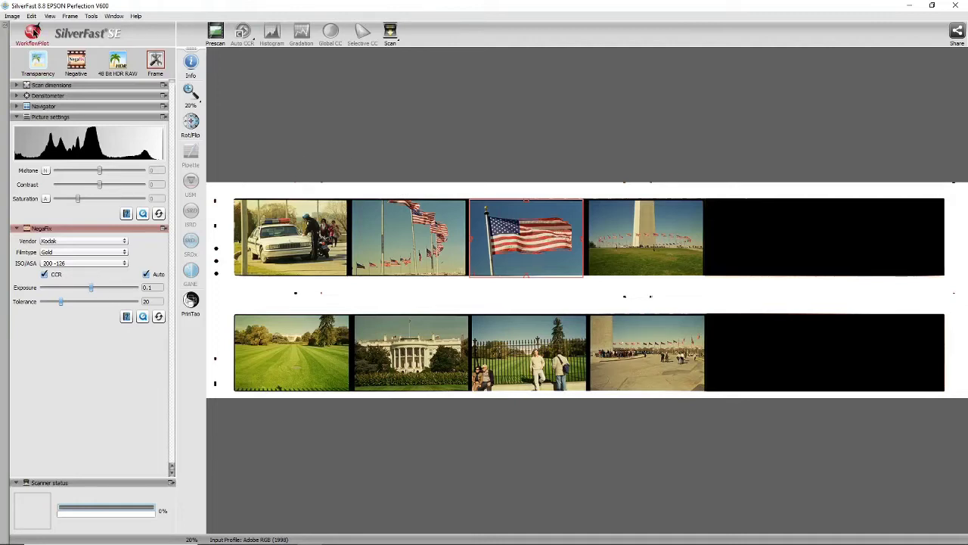
# Turn on the guided WorkflowPilot scanning mode.
pyautogui.click(34, 32)
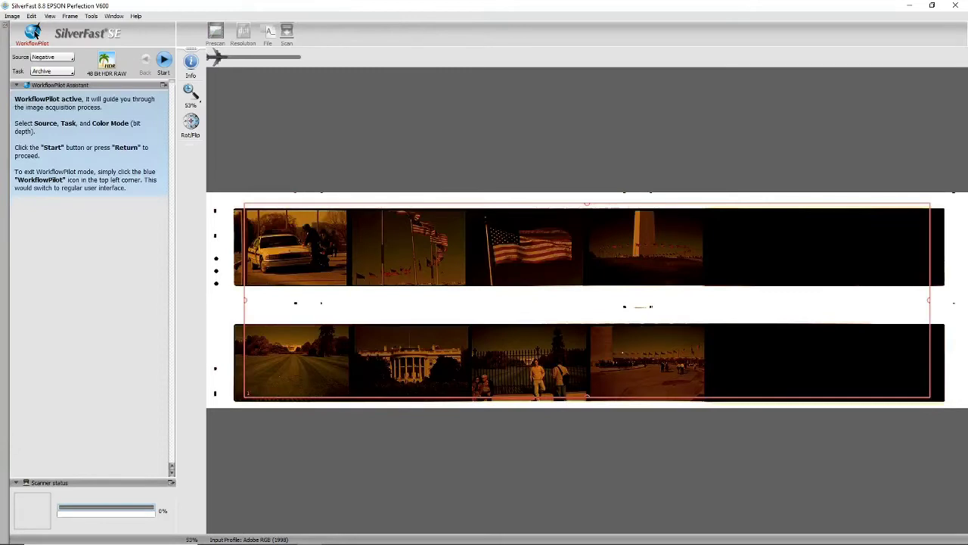
pyautogui.click(33, 33)
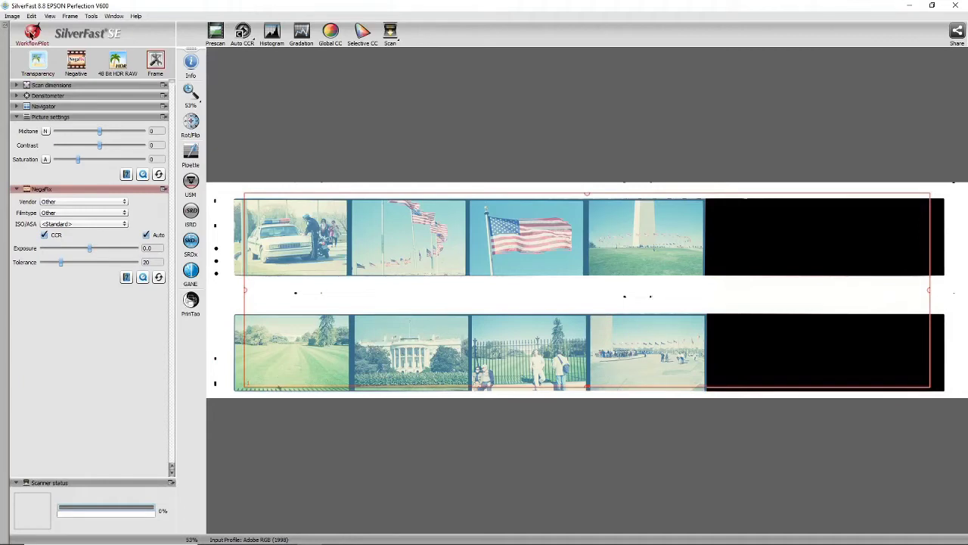
pyautogui.click(31, 33)
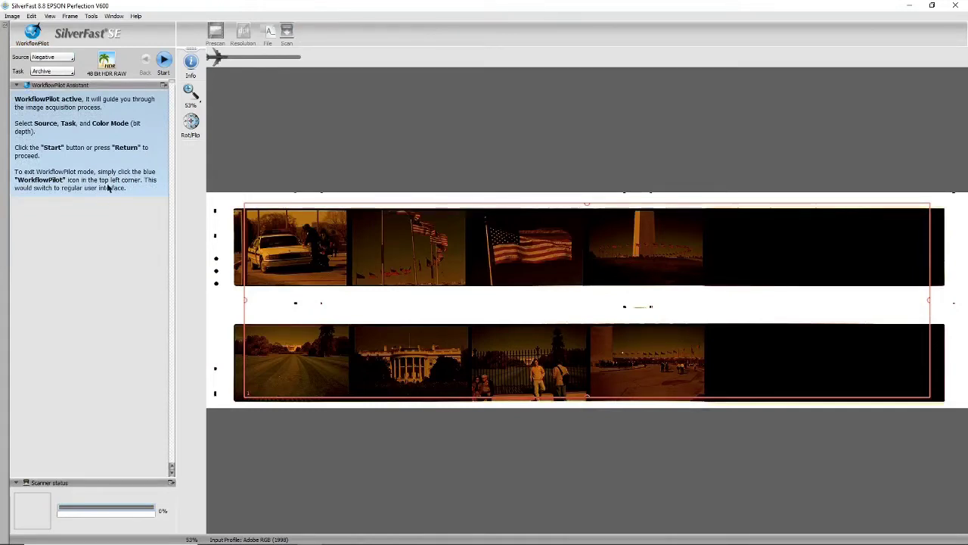
# Keep Negative as the source and Archive as the task, then start the prescan.
pyautogui.click(72, 61)
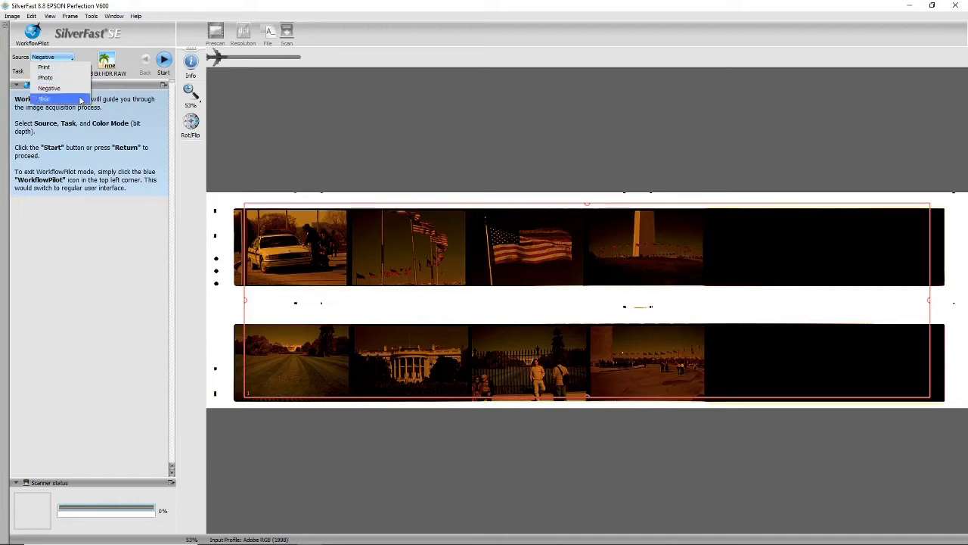
pyautogui.click(111, 242)
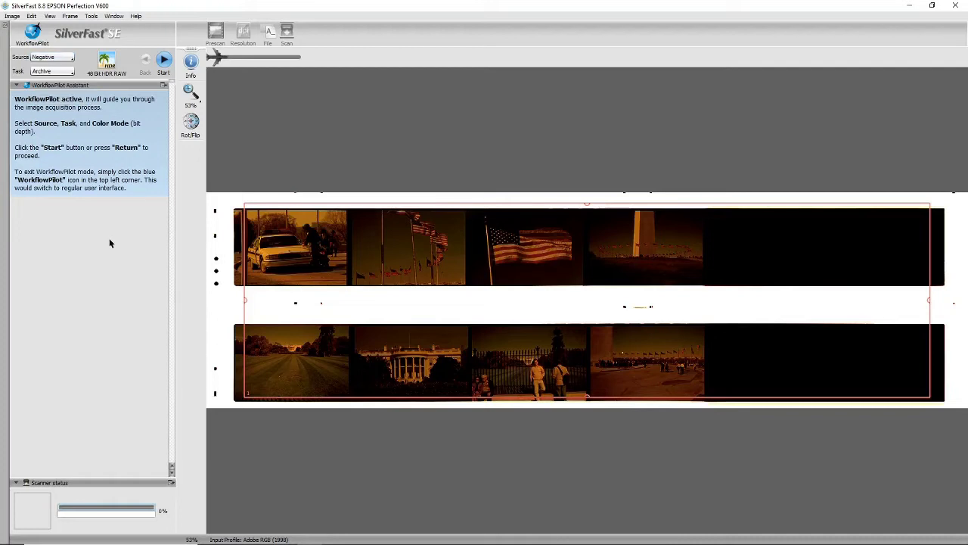
pyautogui.click(72, 74)
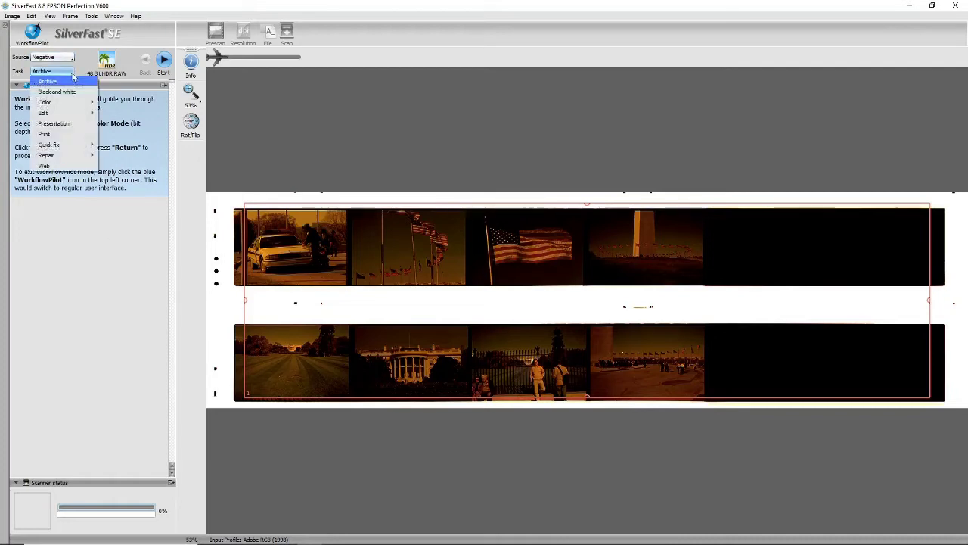
pyautogui.click(73, 76)
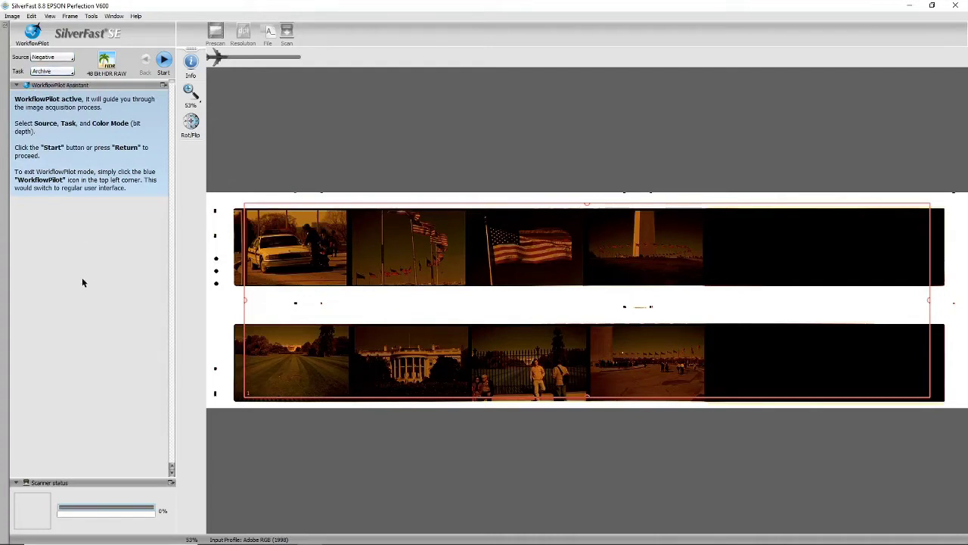
pyautogui.click(163, 60)
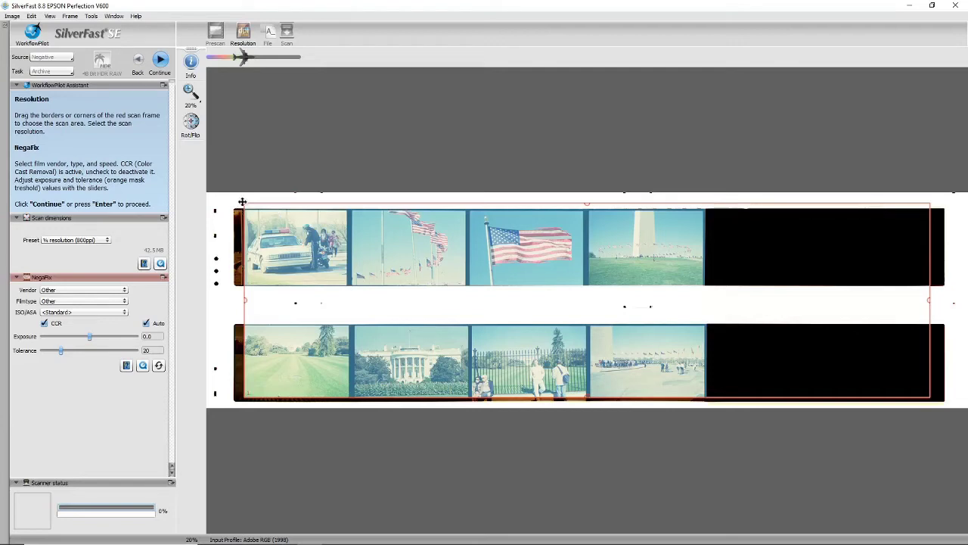
# Fit the red scan frame around the US flag frame and keep the ¼ resolution (800ppi) preset.
pyautogui.moveTo(244, 202); pyautogui.dragTo(470, 208)
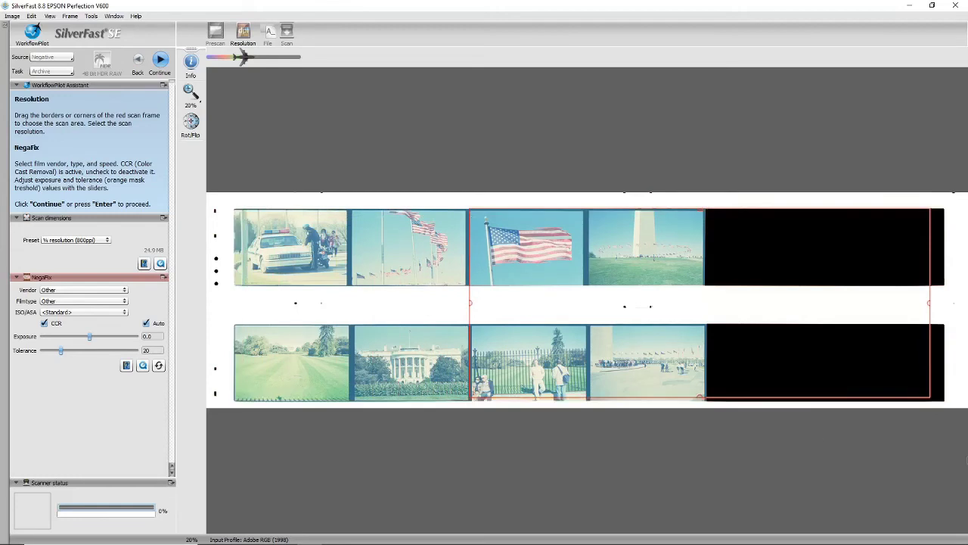
pyautogui.moveTo(929, 397); pyautogui.dragTo(581, 287)
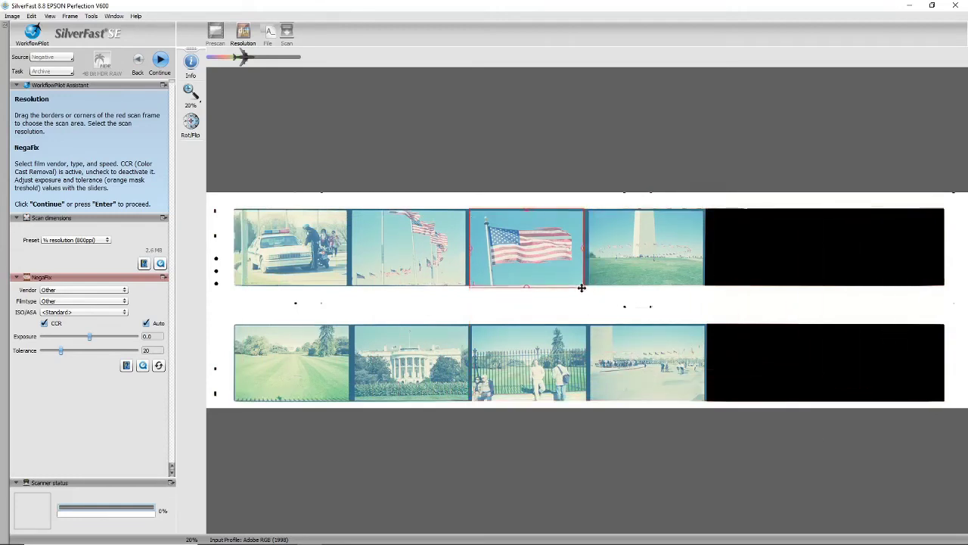
pyautogui.click(109, 242)
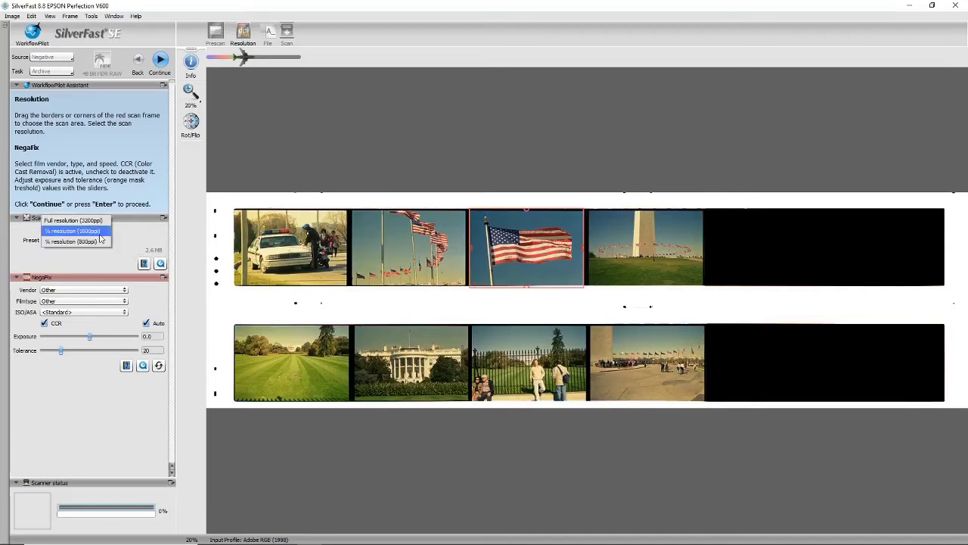
pyautogui.click(98, 241)
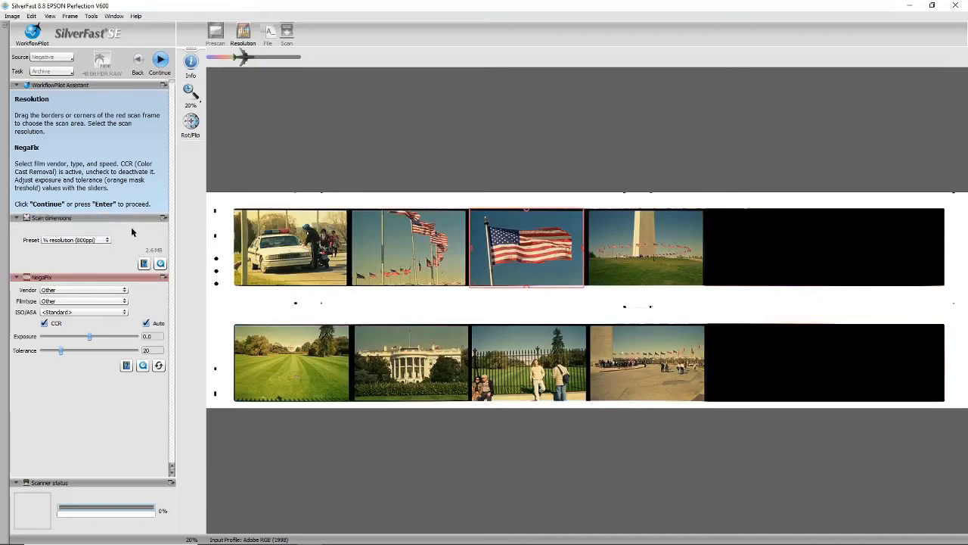
# Set the NegaFix vendor to Kodak and the film type to Gold (Kodak Gold 200-126).
pyautogui.click(125, 292)
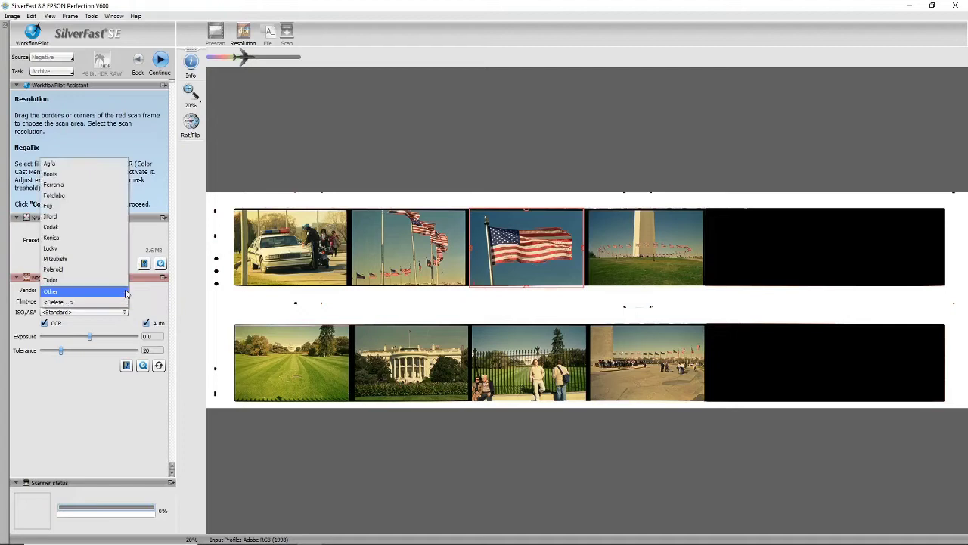
pyautogui.click(95, 231)
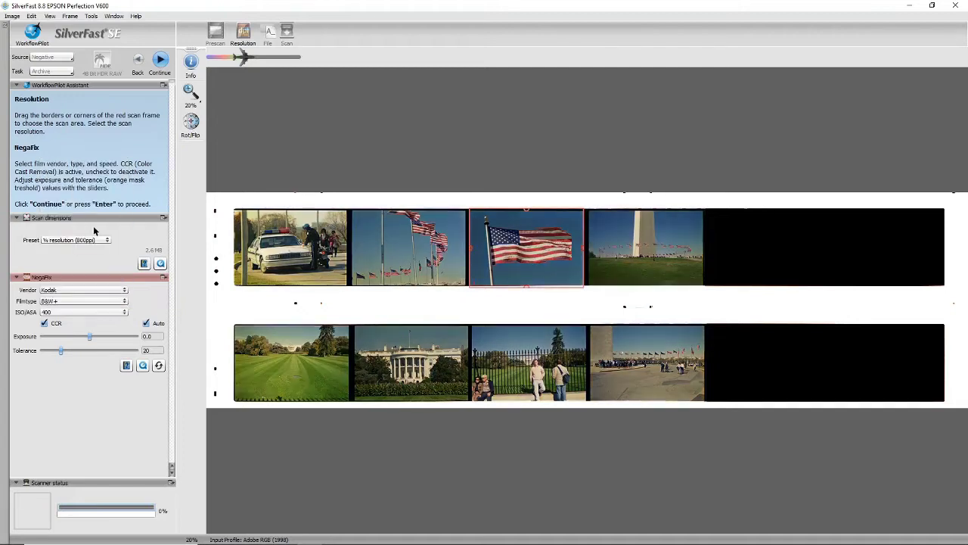
pyautogui.click(125, 302)
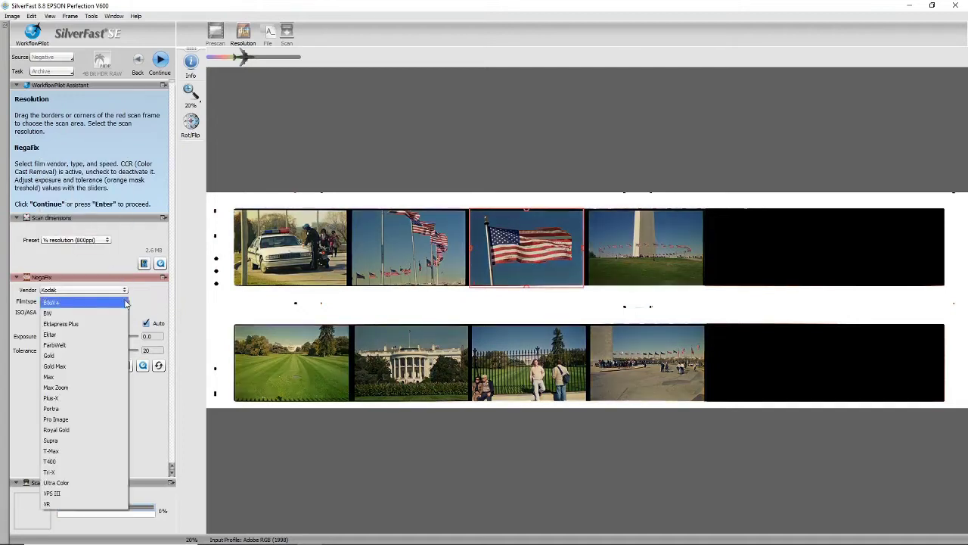
pyautogui.click(107, 355)
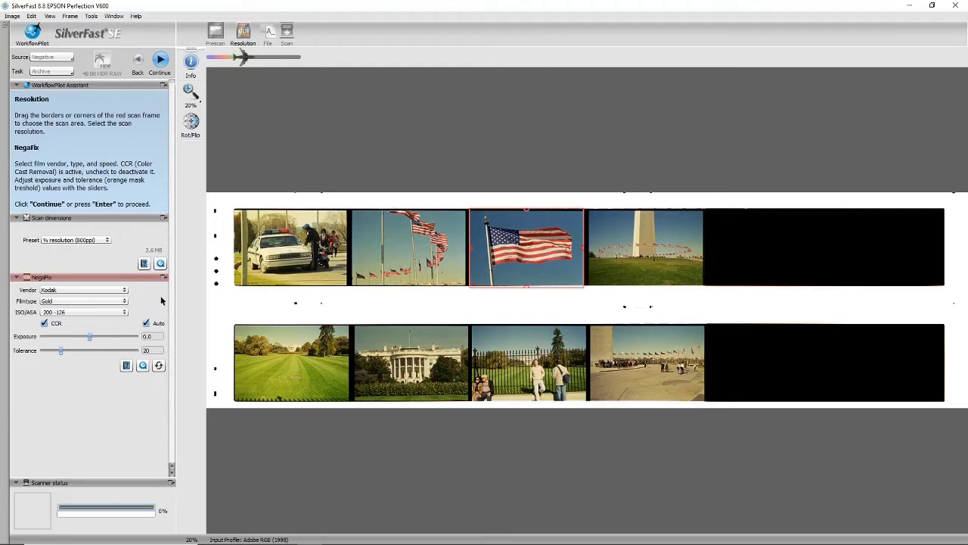
# Name the output file 'flag' and set the format to JPEG, accepting the quality settings.
pyautogui.click(161, 62)
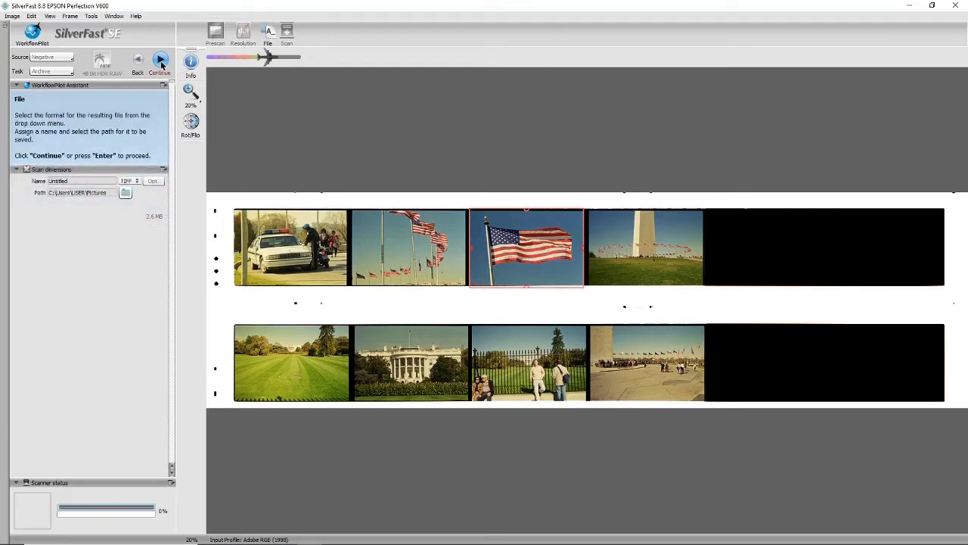
pyautogui.doubleClick(78, 180)
pyautogui.write('flag')
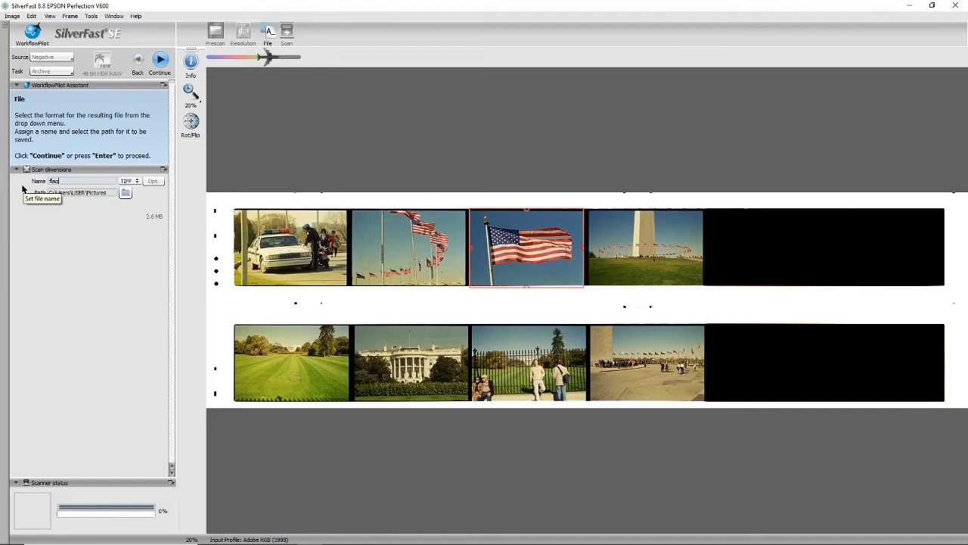
pyautogui.click(137, 184)
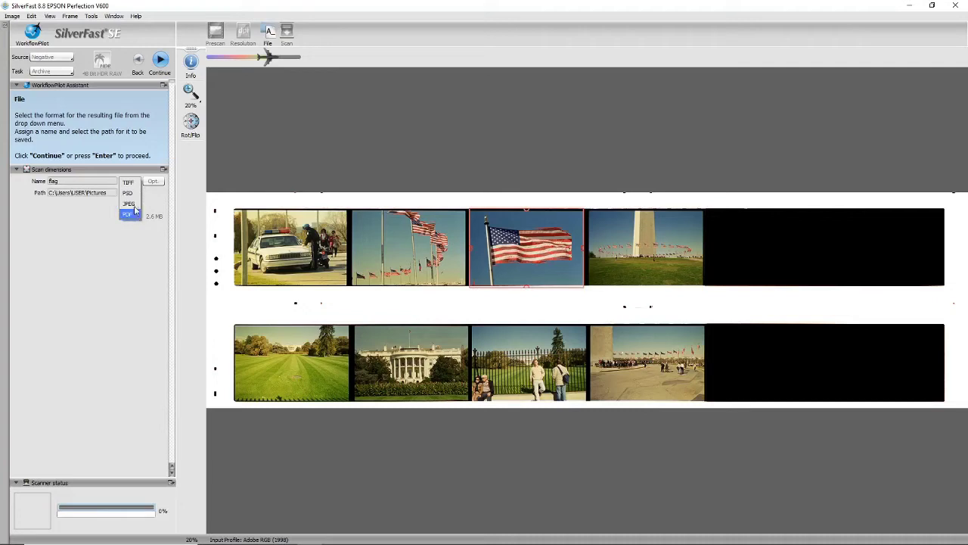
pyautogui.click(131, 203)
pyautogui.click(154, 182)
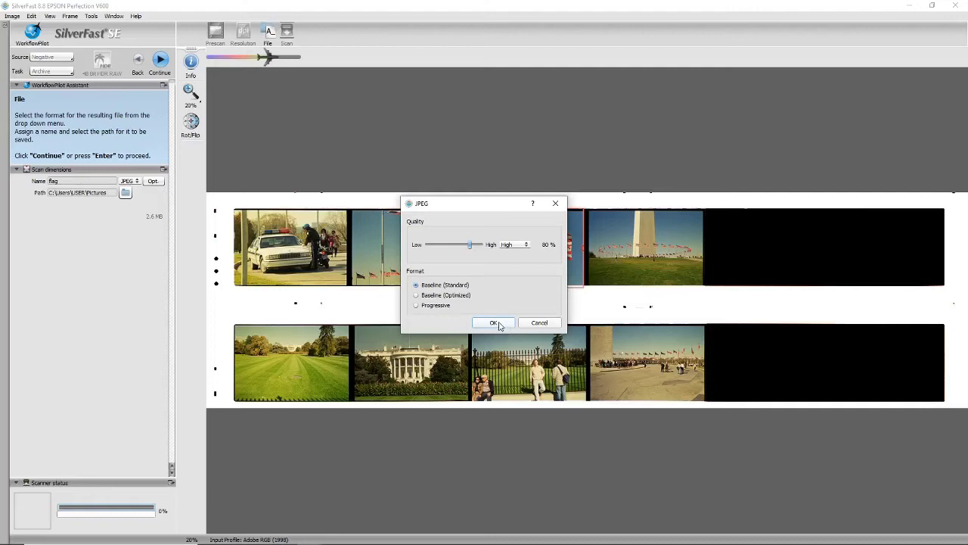
pyautogui.click(493, 323)
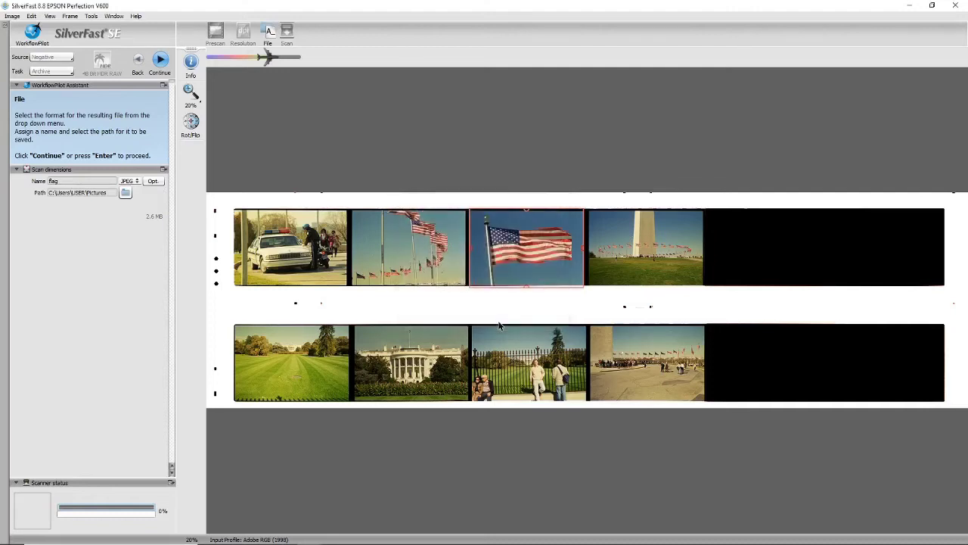
# Set E:\silverfast as the save folder and start the final scan.
pyautogui.click(126, 194)
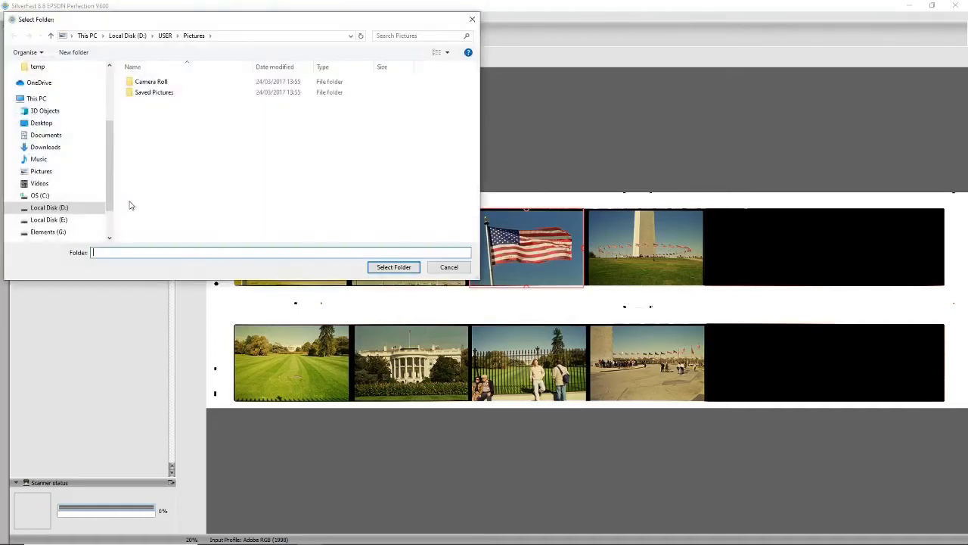
pyautogui.click(14, 220)
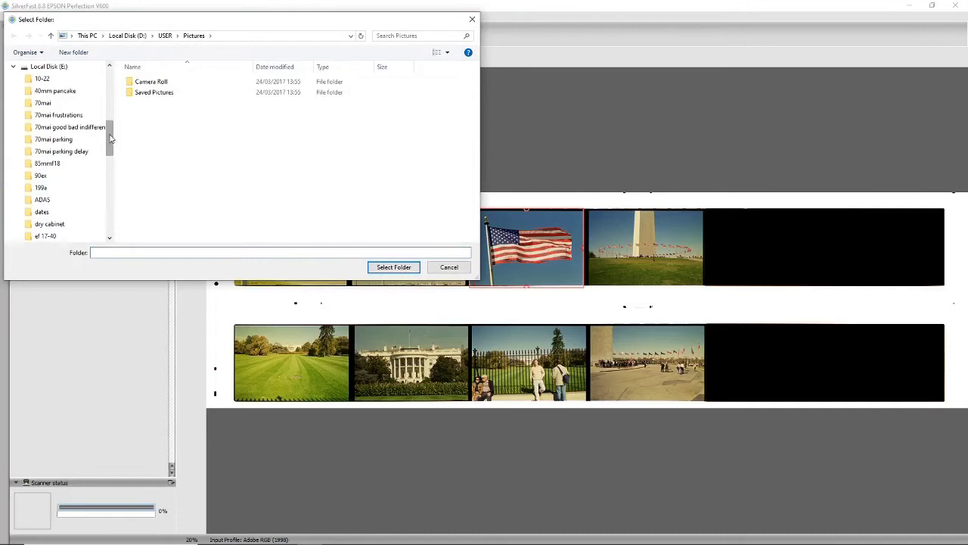
pyautogui.moveTo(111, 138); pyautogui.dragTo(110, 203)
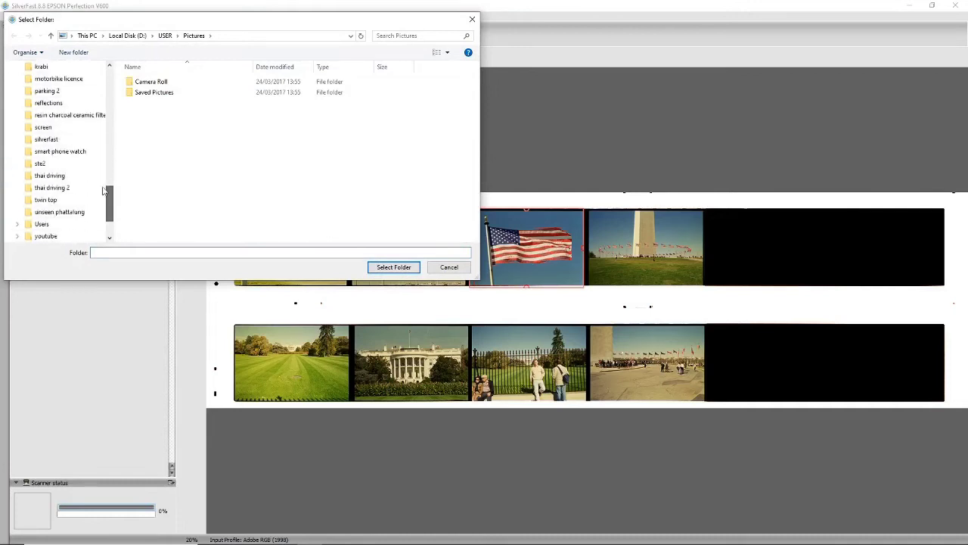
pyautogui.click(47, 140)
pyautogui.click(392, 267)
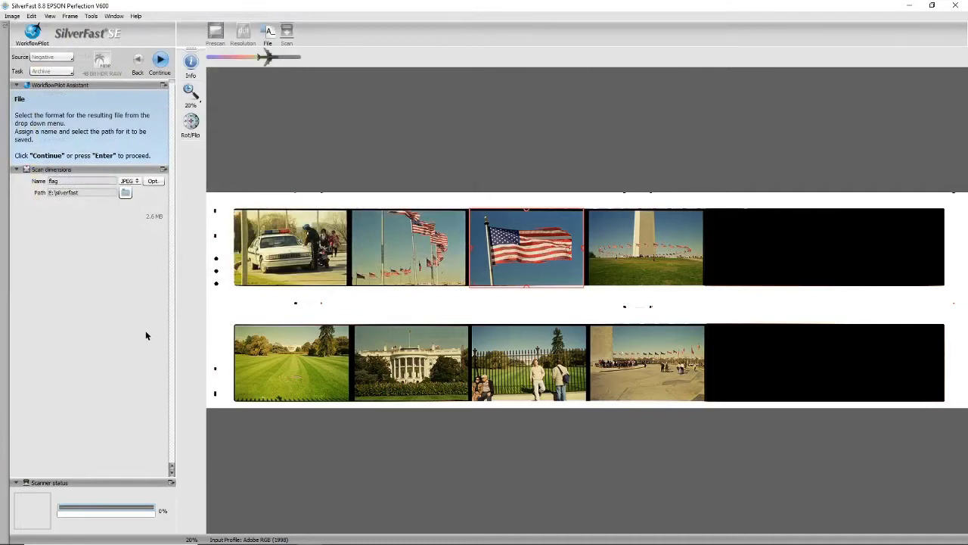
pyautogui.click(160, 63)
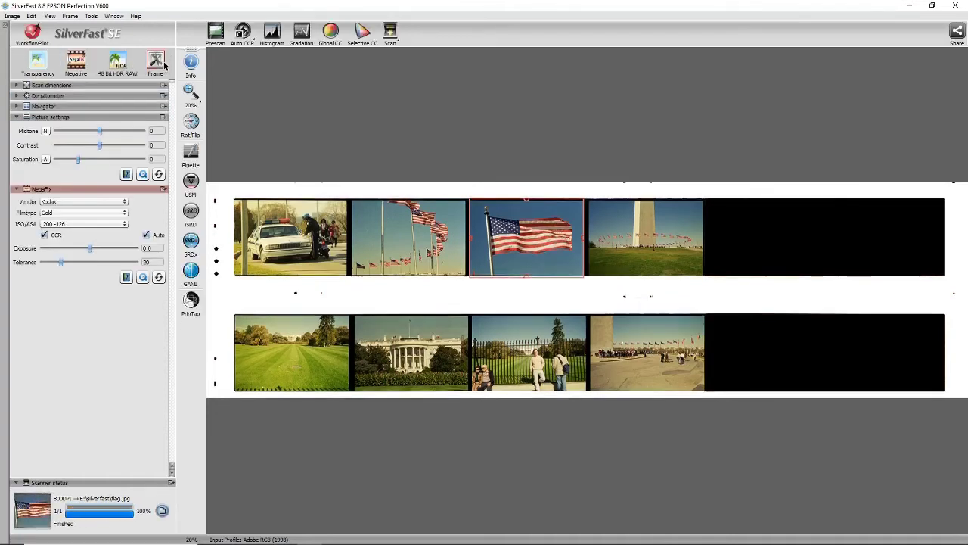
# Open the silverfast scans folder in File Explorer and bring up the Open with choices for flag.jpg.
pyautogui.moveTo(265, 538)
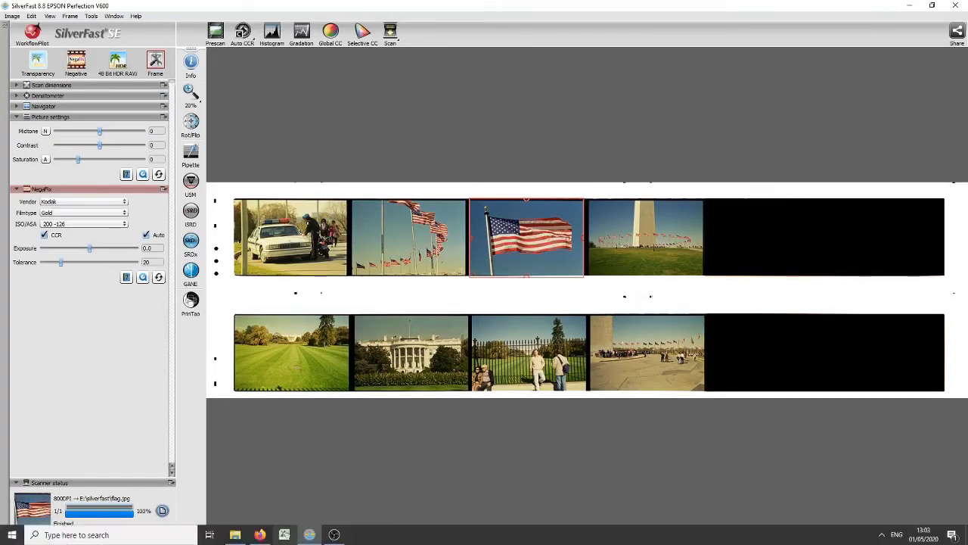
pyautogui.click(235, 535)
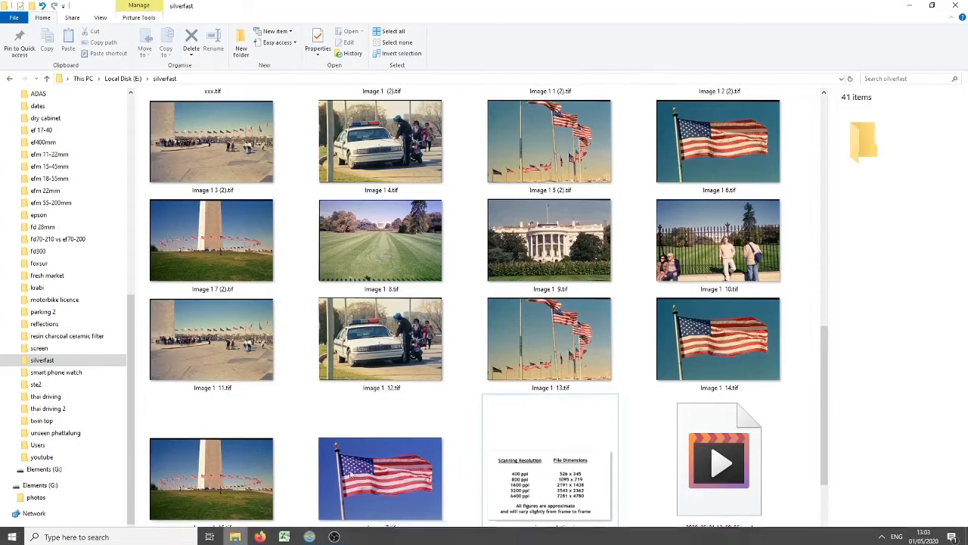
pyautogui.scroll(-2, 542, 378)
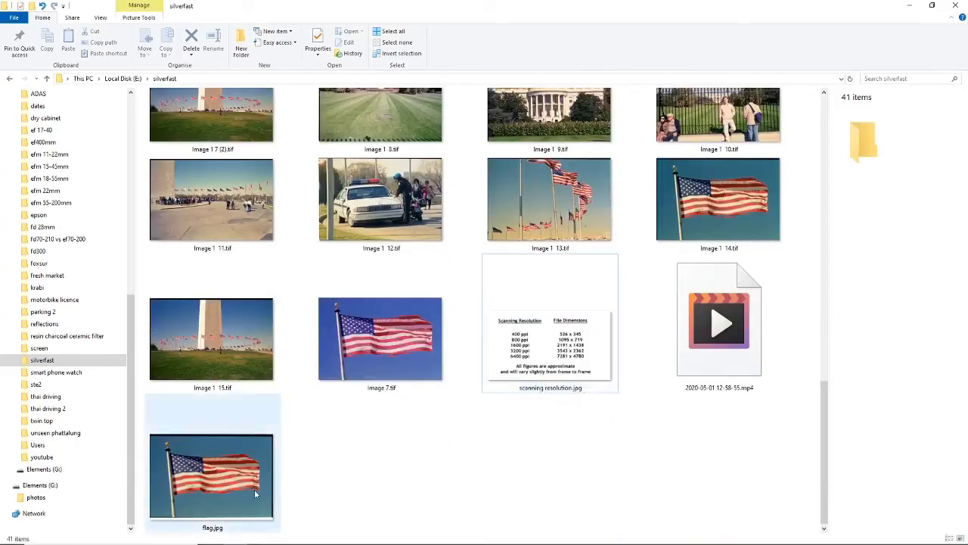
pyautogui.rightClick(232, 479)
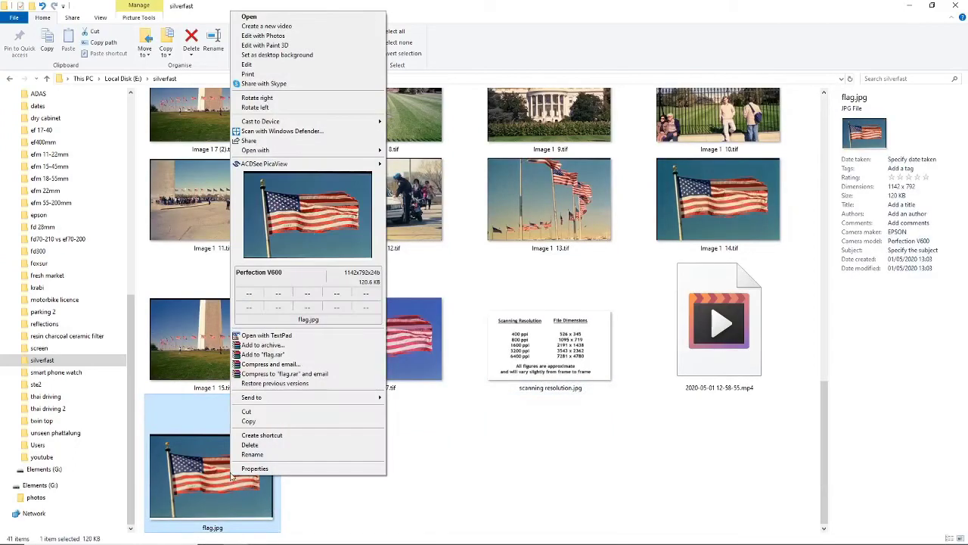
pyautogui.moveTo(331, 154)
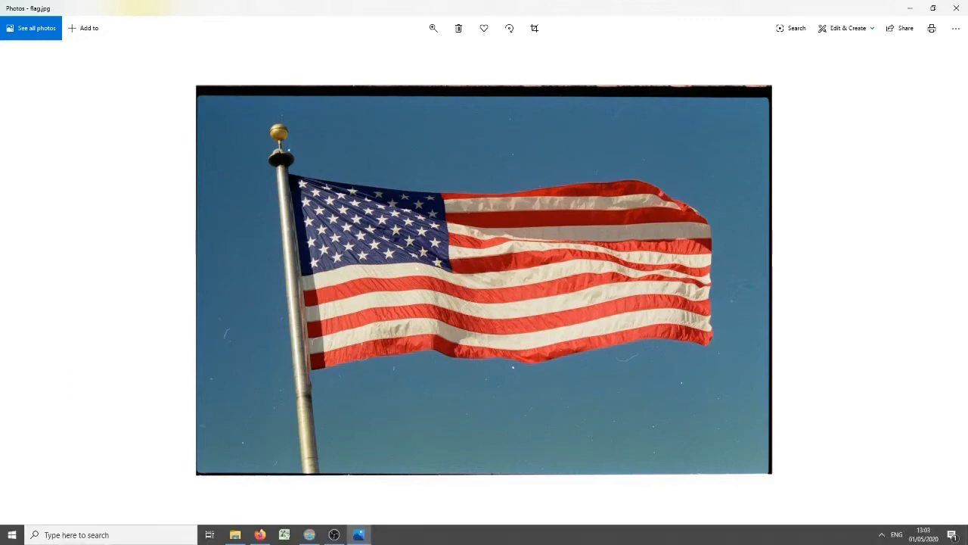
# Return to the SilverFast scanner window from the taskbar.
pyautogui.click(309, 534)
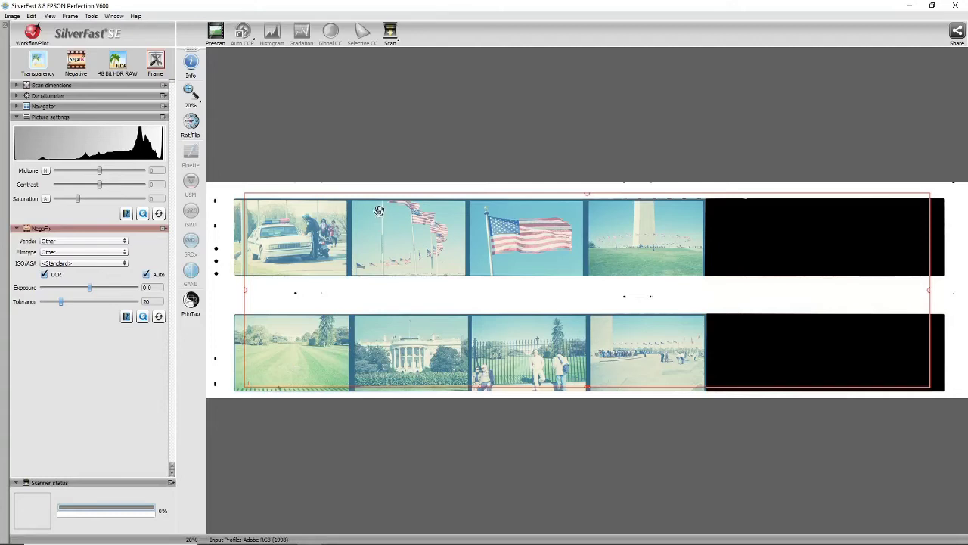
# Turn WorkflowPilot on and choose Edit > Edit extensive as the scanning task.
pyautogui.click(36, 33)
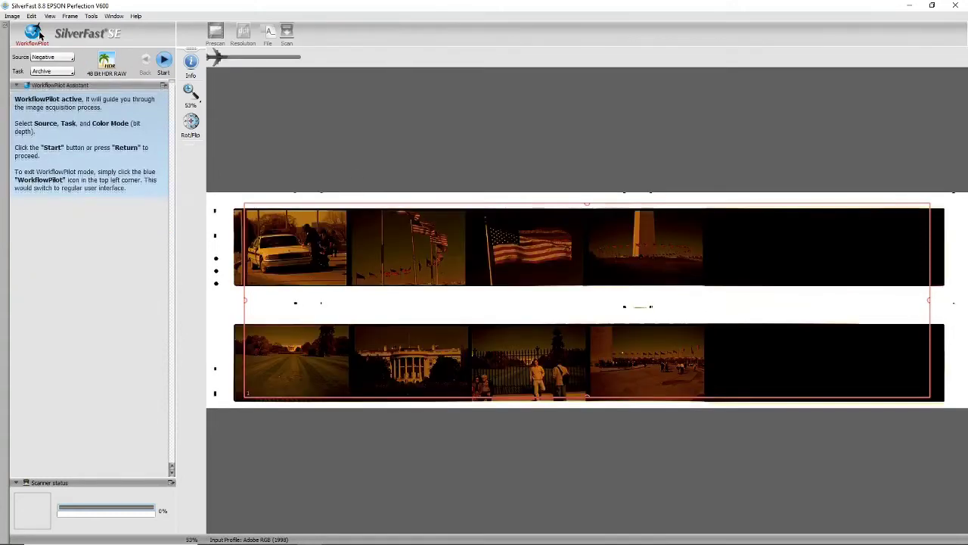
pyautogui.click(73, 73)
pyautogui.moveTo(84, 112)
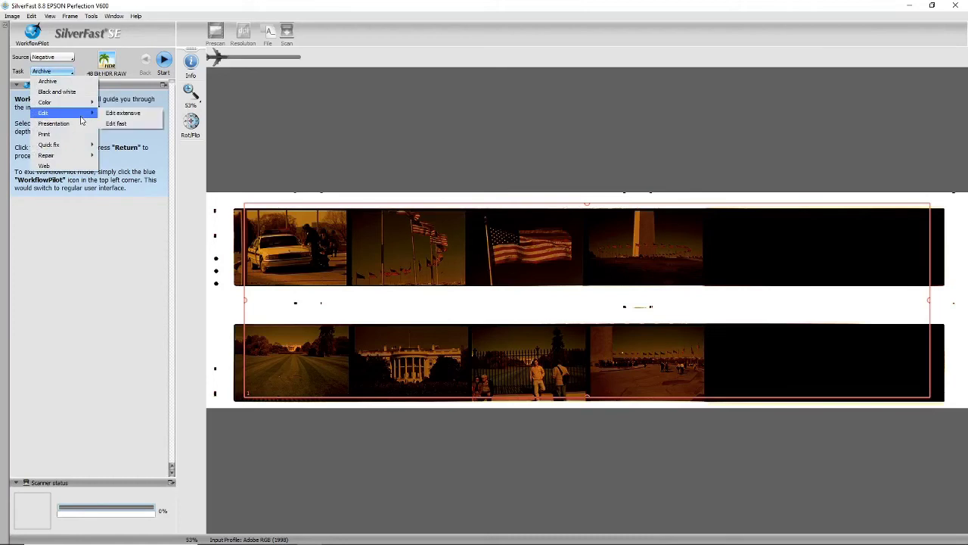
pyautogui.click(123, 113)
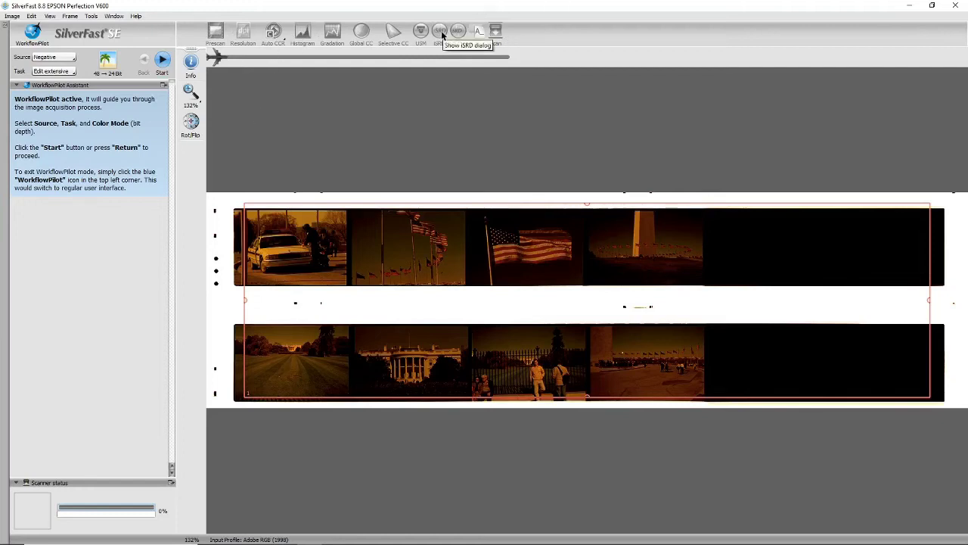
# Start a new prescan of the filmstrip from the WorkflowPilot.
pyautogui.click(162, 61)
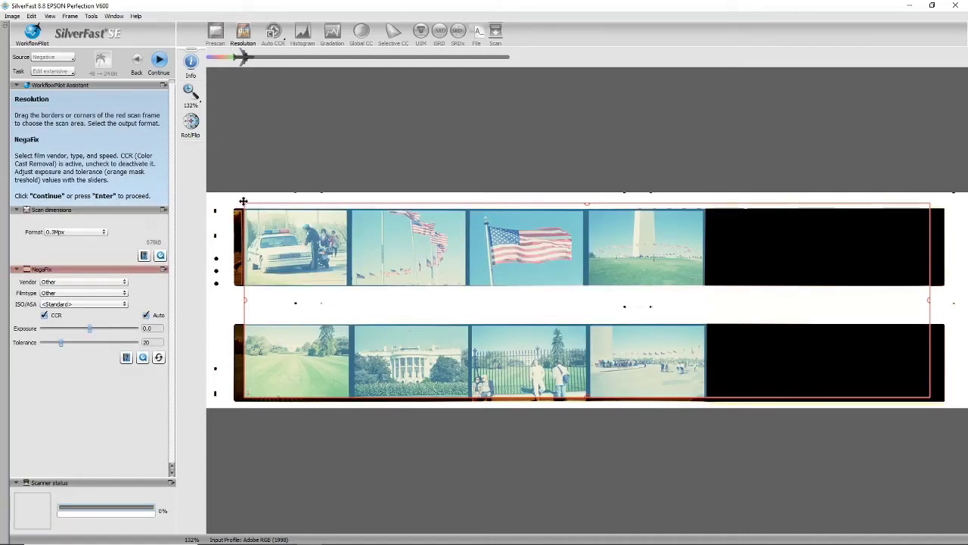
# Fit the scan frame around the flag frame and set the output size to 1.5Mpx.
pyautogui.moveTo(244, 202); pyautogui.dragTo(470, 209)
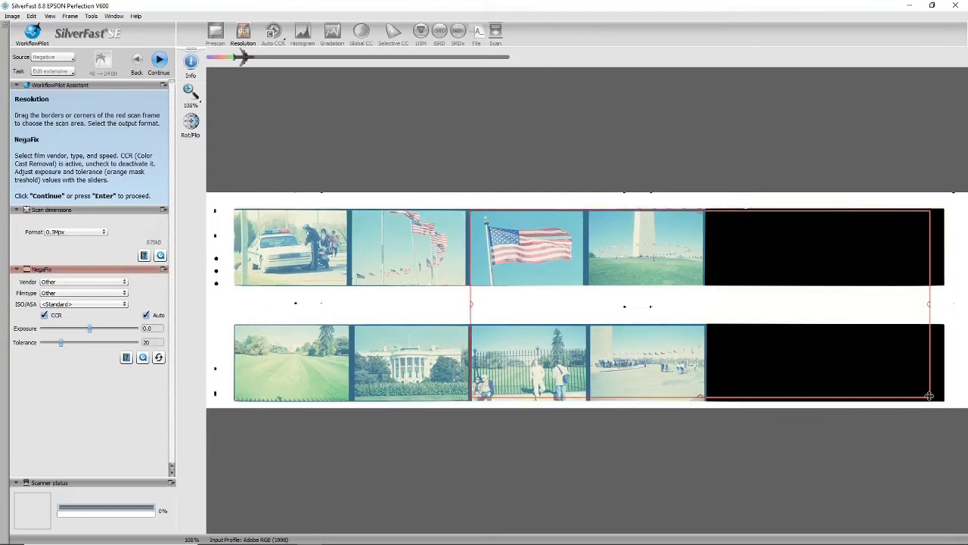
pyautogui.moveTo(930, 397); pyautogui.dragTo(582, 285)
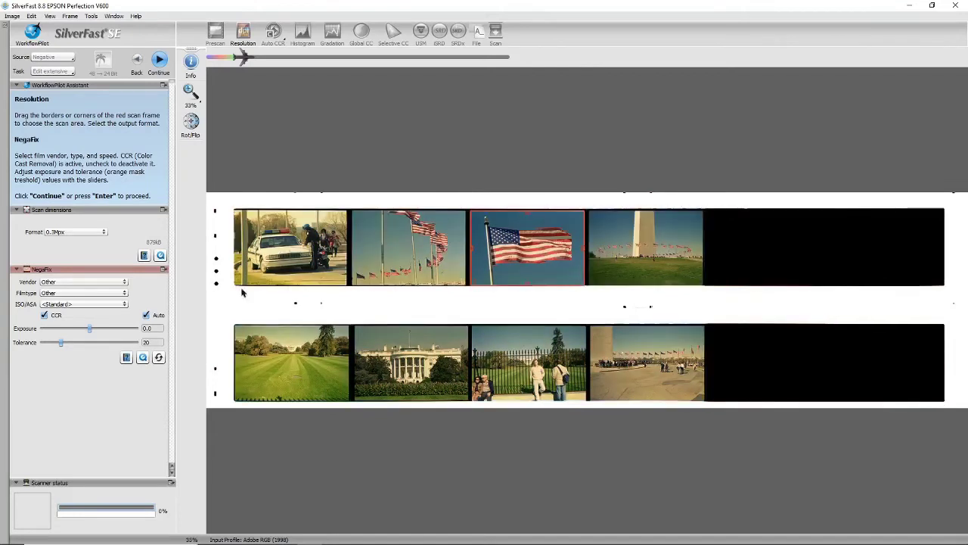
pyautogui.click(103, 233)
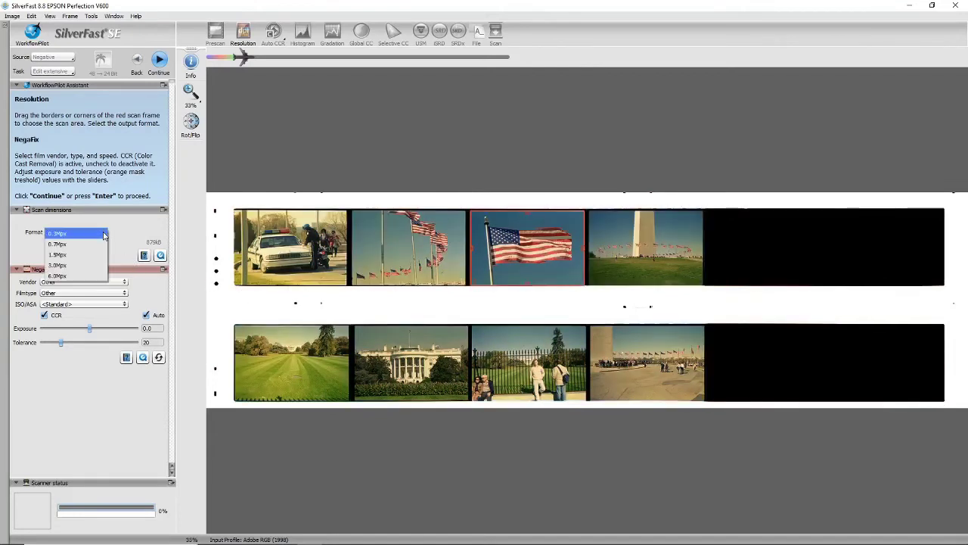
pyautogui.click(97, 255)
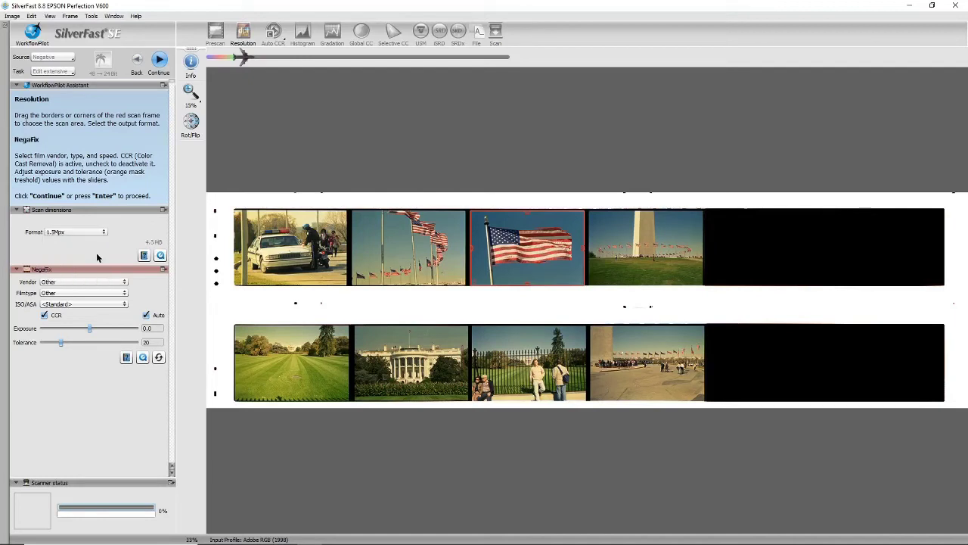
# Set the NegaFix film profile to Kodak Gold 200-126.
pyautogui.click(125, 283)
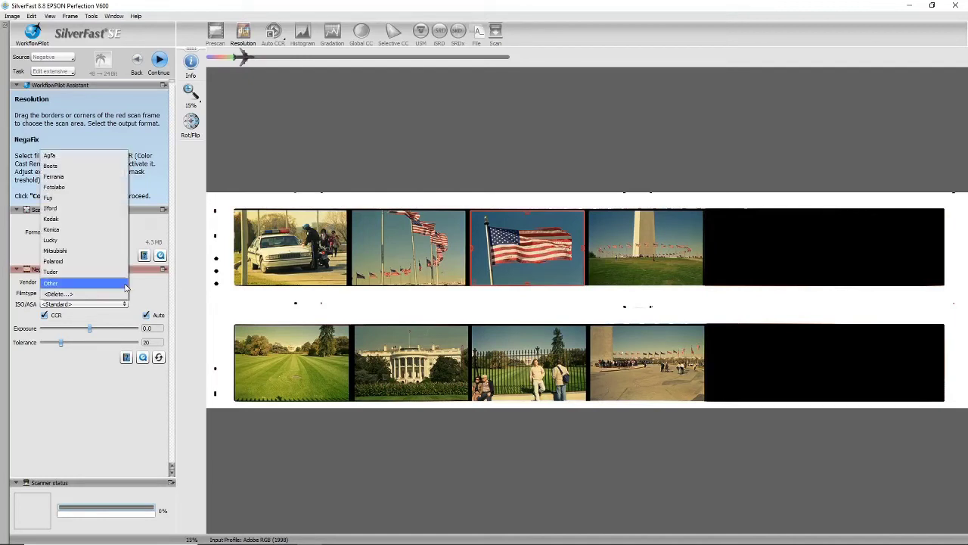
pyautogui.click(104, 220)
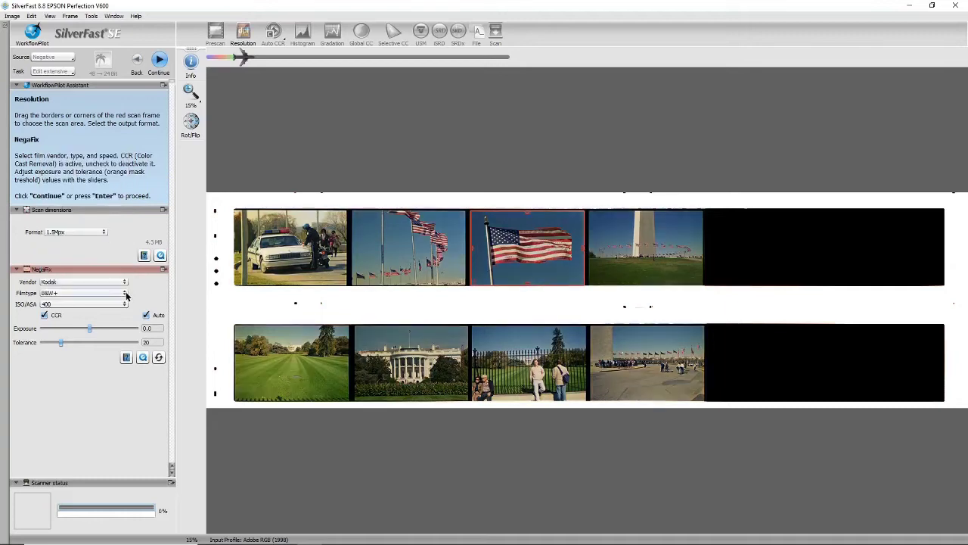
pyautogui.click(124, 294)
pyautogui.click(94, 347)
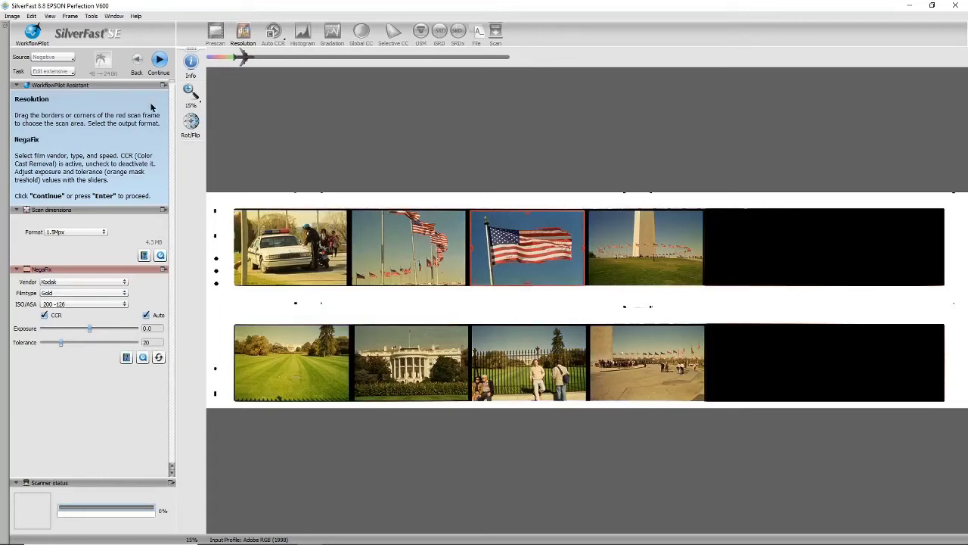
# Advance to automatic correction and expand the Histogram and Gradation panels to check the result.
pyautogui.click(159, 61)
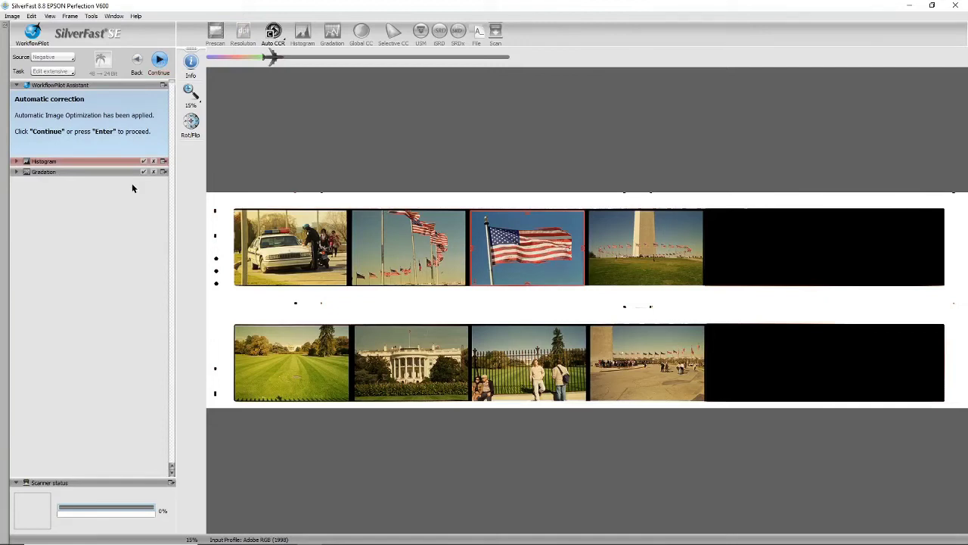
pyautogui.click(15, 161)
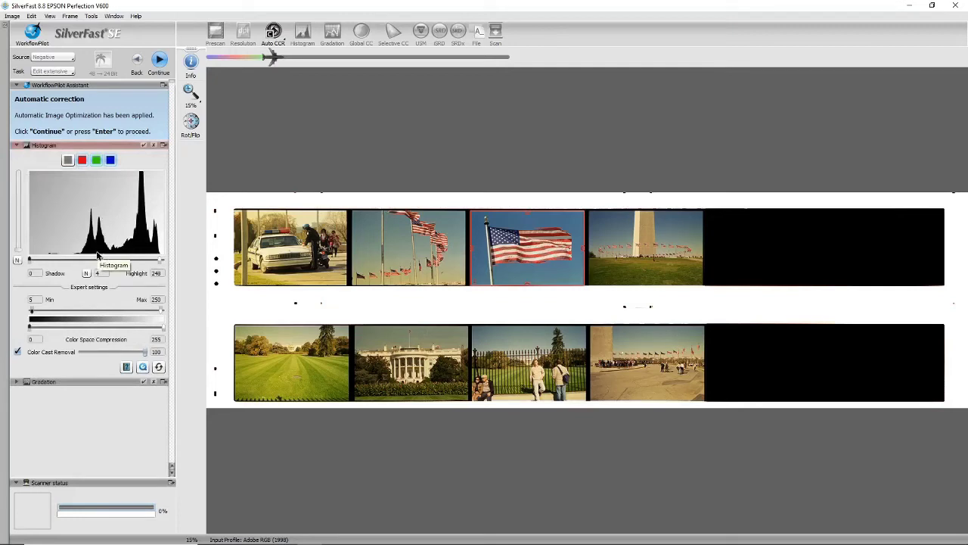
pyautogui.click(16, 382)
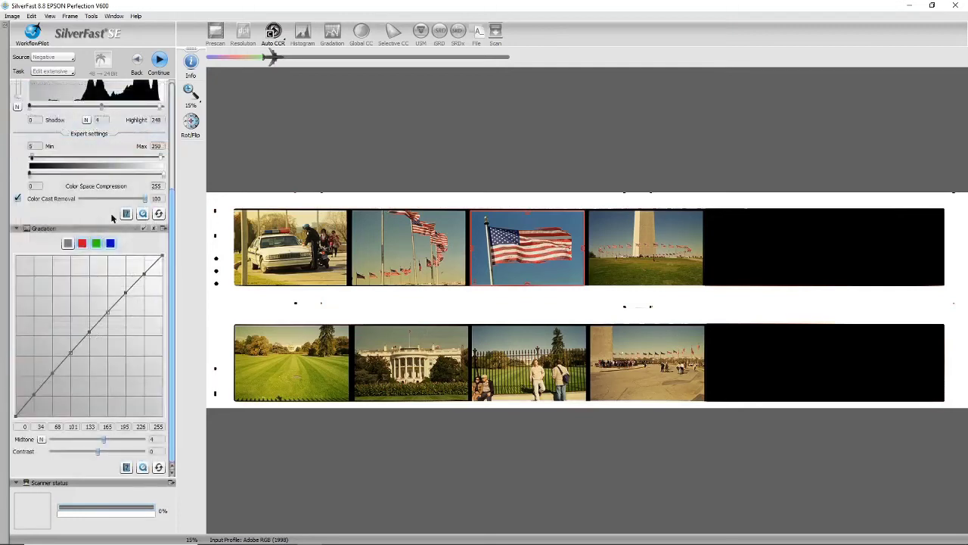
pyautogui.scroll(3, 112, 217)
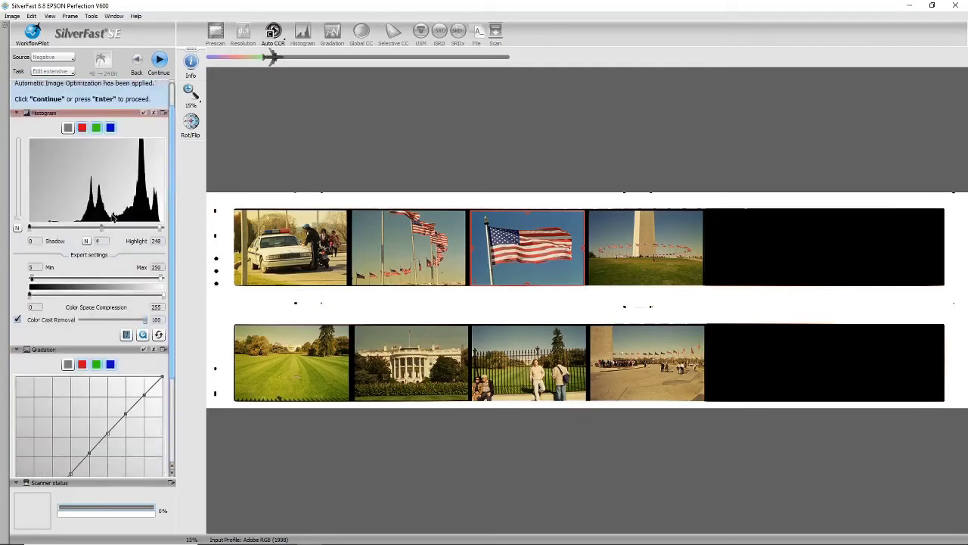
# Leave Histogram and Gradation unchanged and advance to Global Color Correction.
pyautogui.click(159, 61)
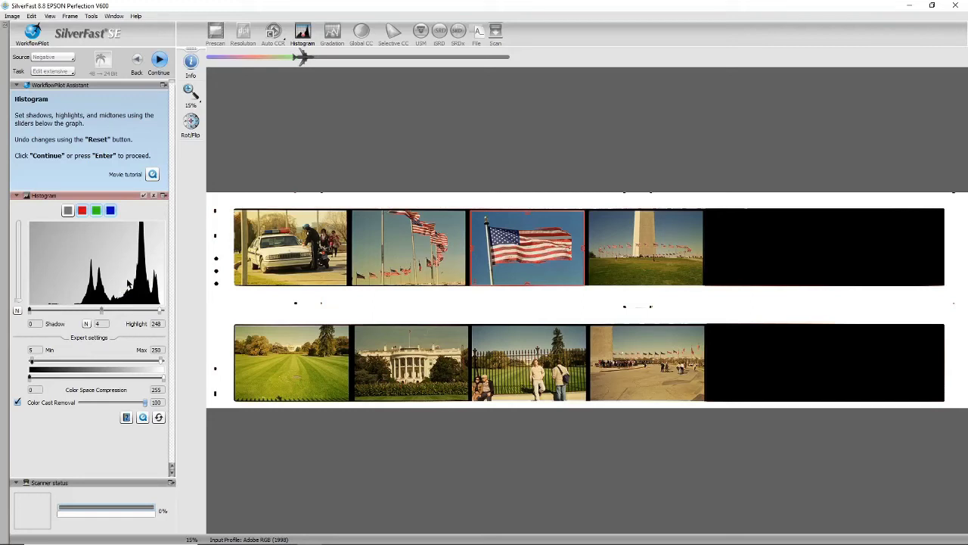
pyautogui.click(159, 63)
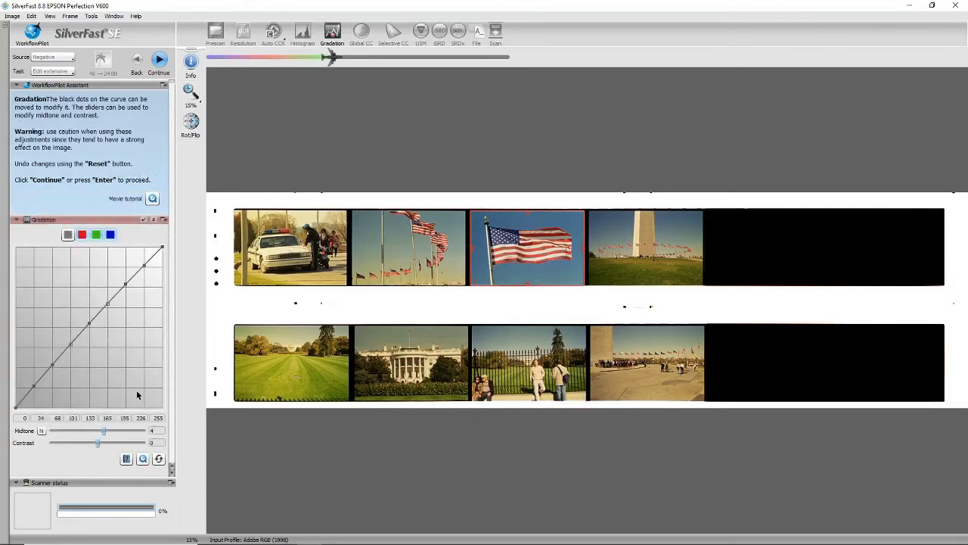
pyautogui.click(160, 62)
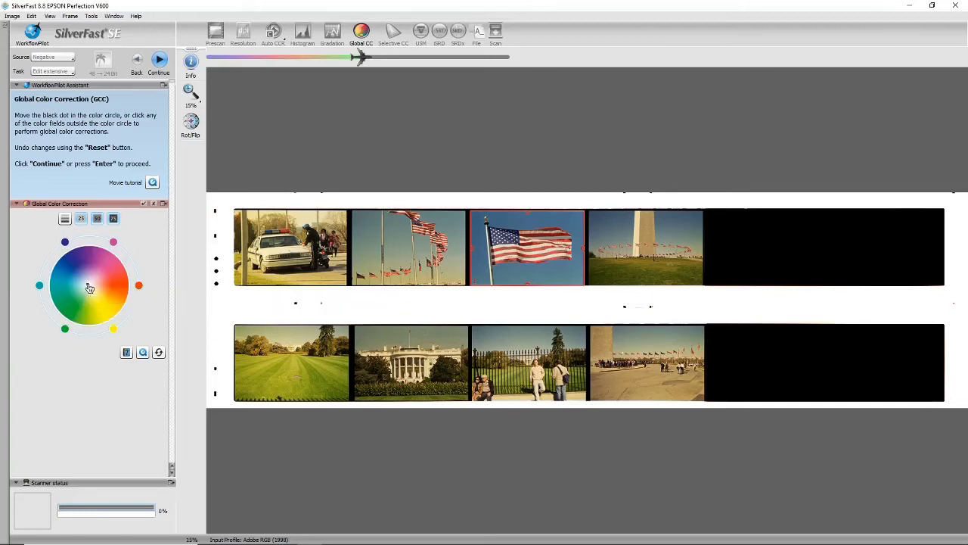
# Shift the Global CC colour balance toward blue, then advance to Selective Color Correction.
pyautogui.moveTo(89, 288); pyautogui.dragTo(77, 266)
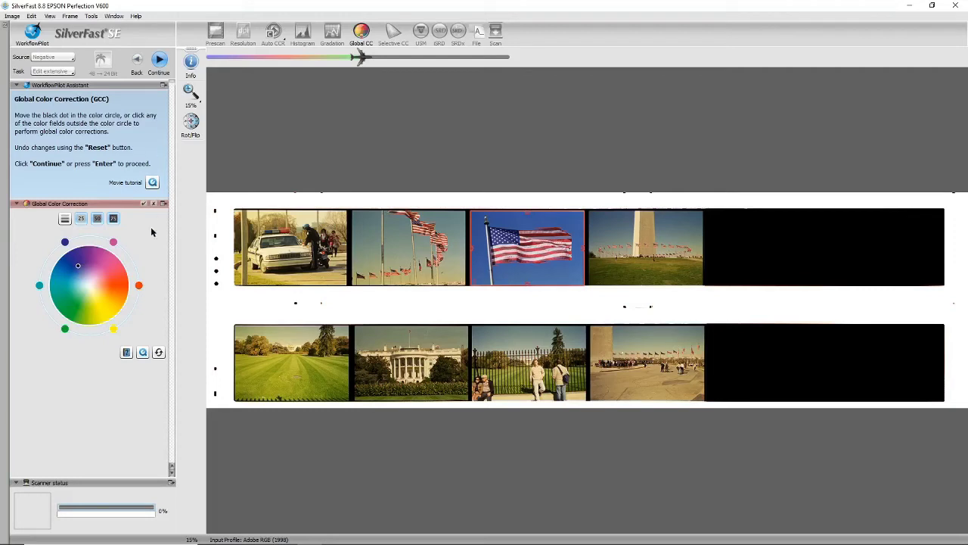
pyautogui.click(159, 61)
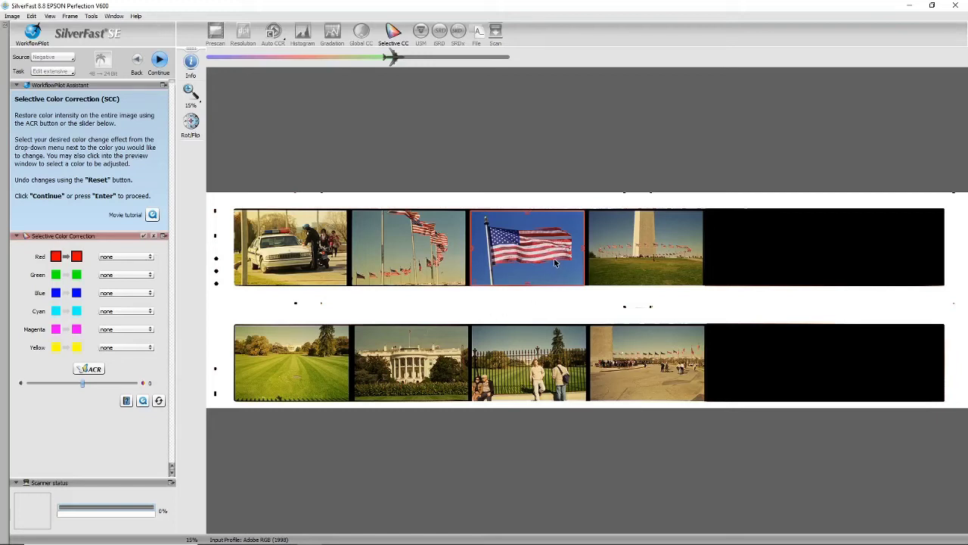
# Set Red to 'stronger ++' in Selective CC and advance to Unsharp Masking.
pyautogui.click(150, 257)
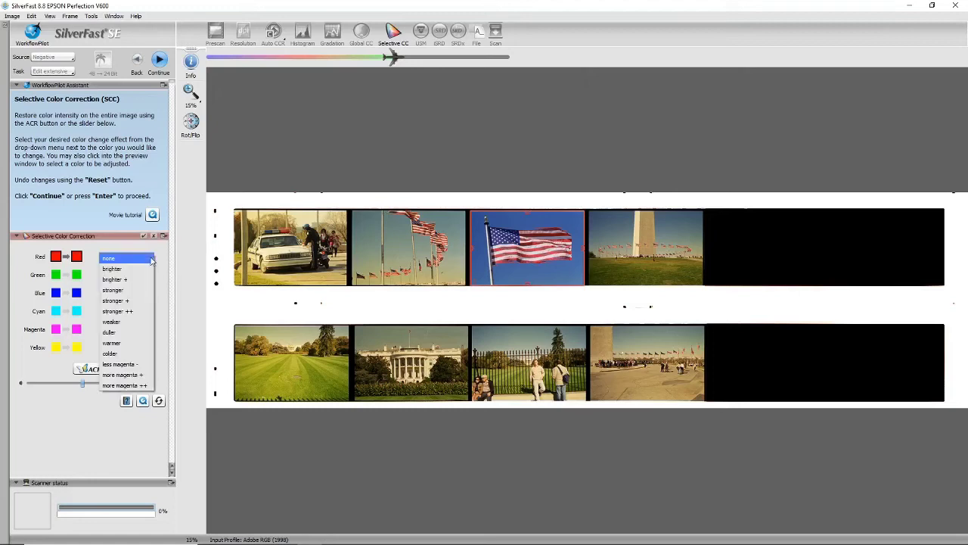
pyautogui.click(136, 311)
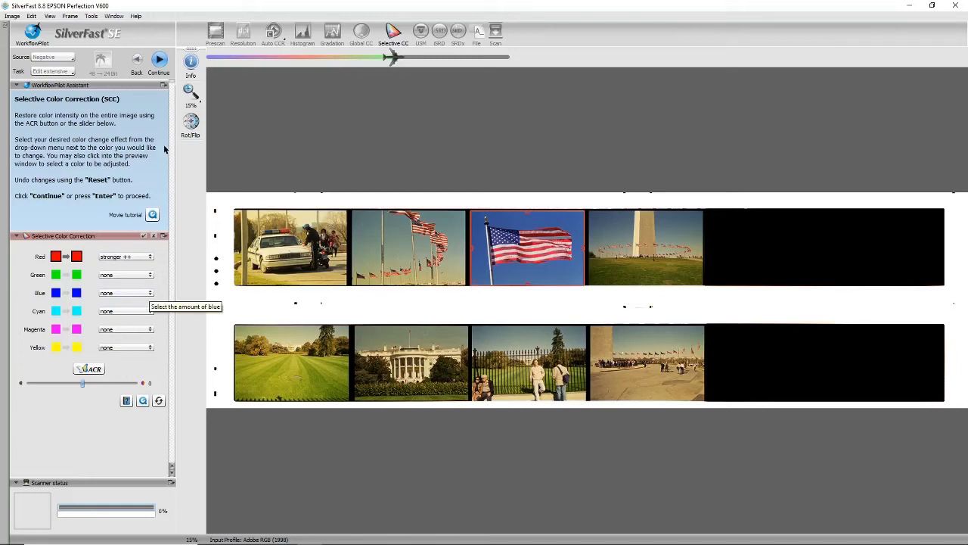
pyautogui.click(160, 61)
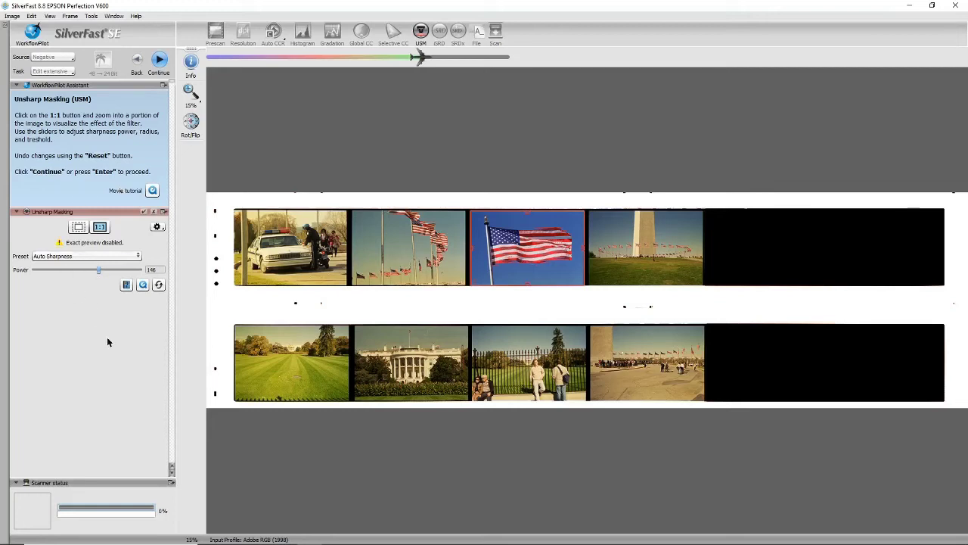
# Keep the Auto Sharpness USM preset and advance to iSRD dust and scratch removal.
pyautogui.click(160, 62)
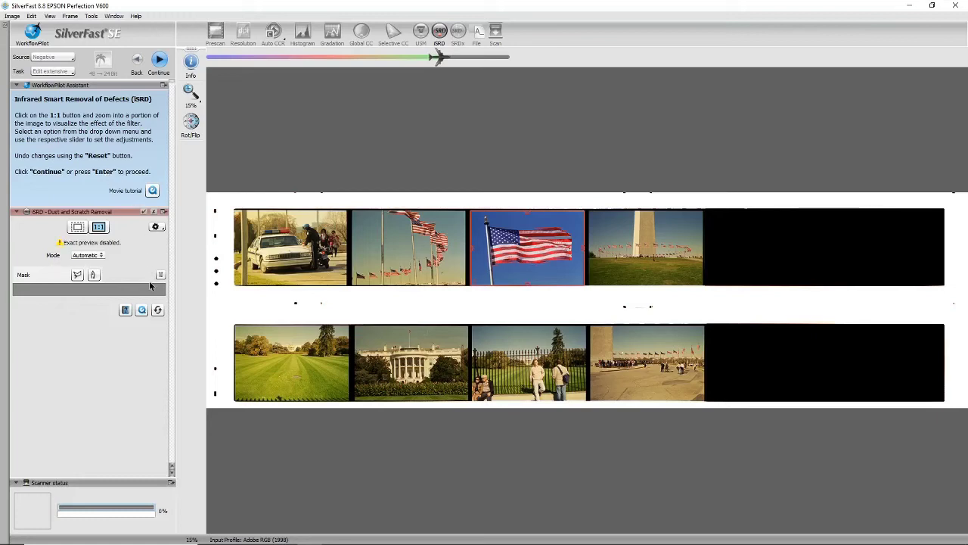
# Use 1:1 to zoom the flag frame to 100% in the iSRD preview.
pyautogui.click(99, 227)
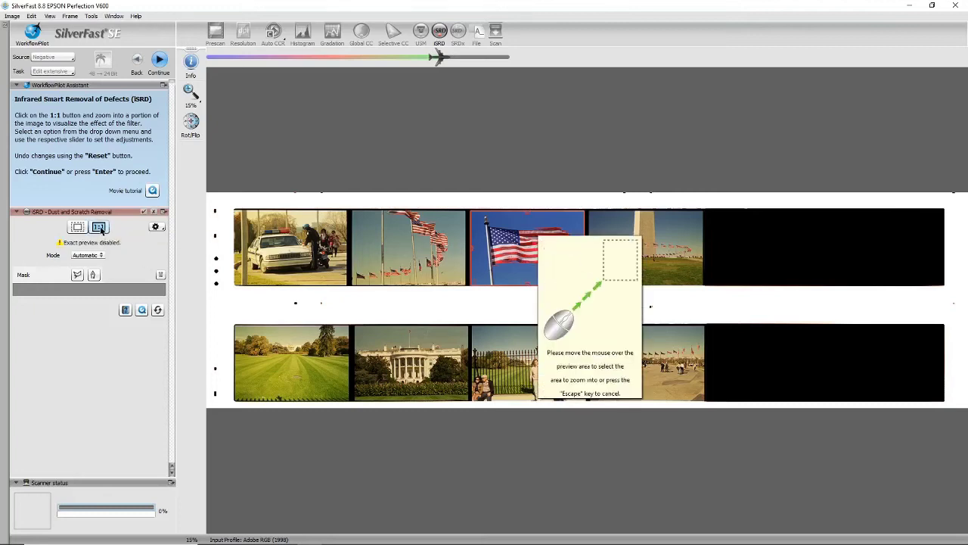
pyautogui.click(525, 248)
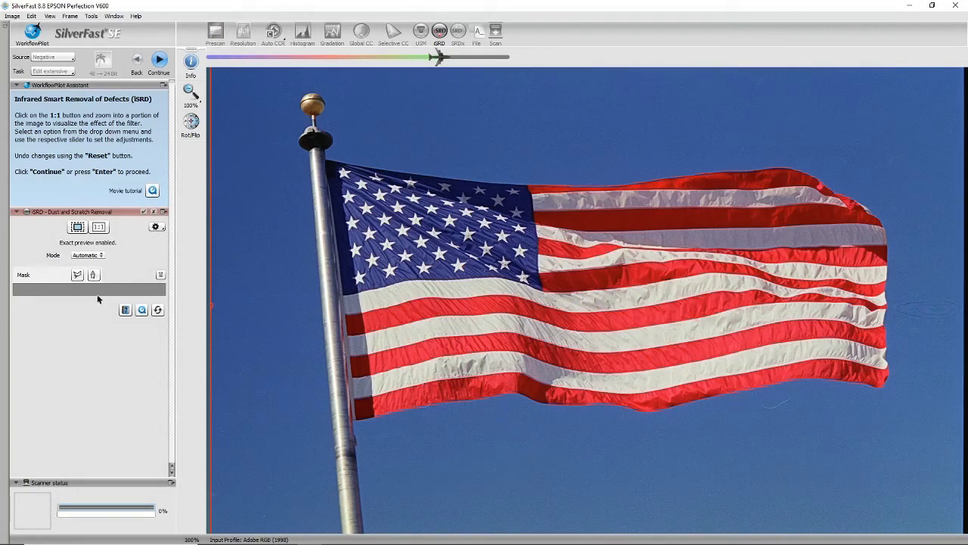
pyautogui.click(101, 257)
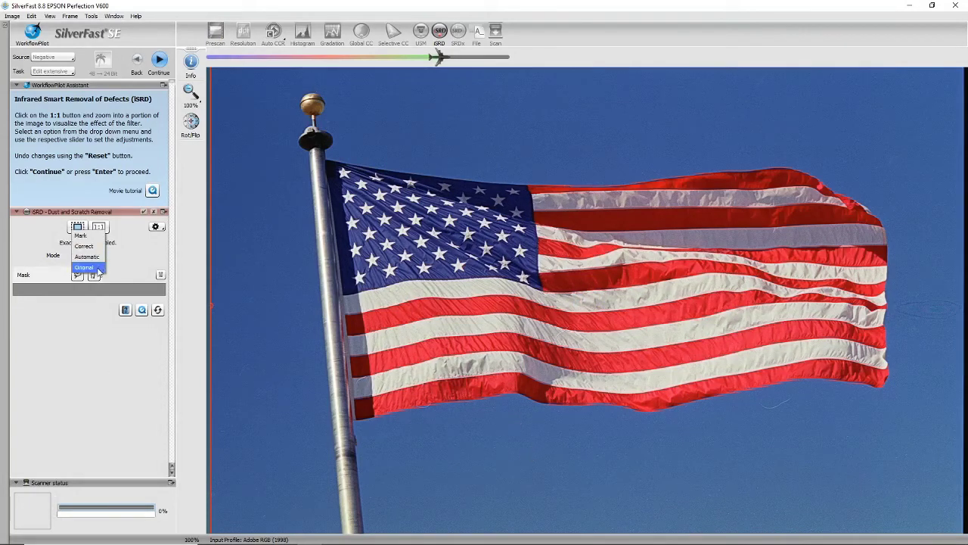
pyautogui.click(98, 268)
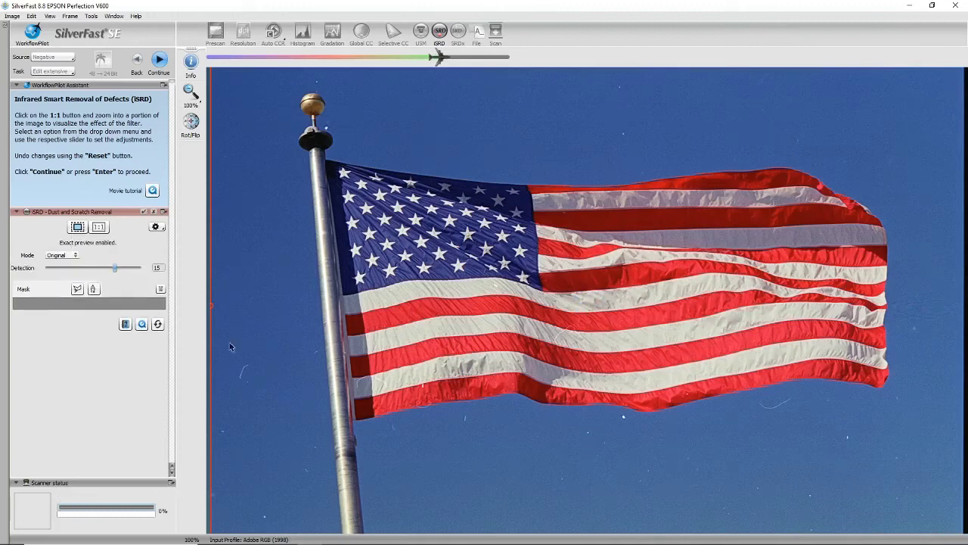
pyautogui.click(75, 256)
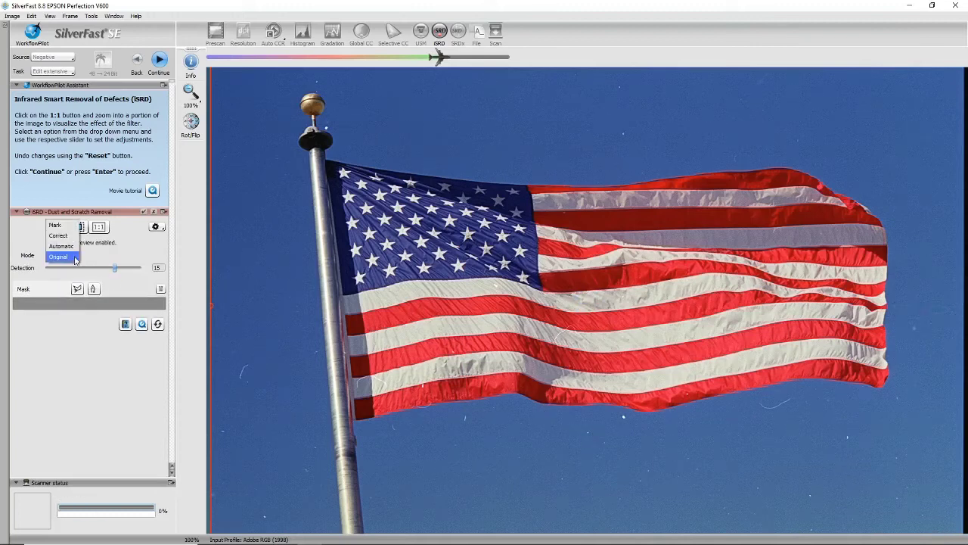
pyautogui.click(54, 224)
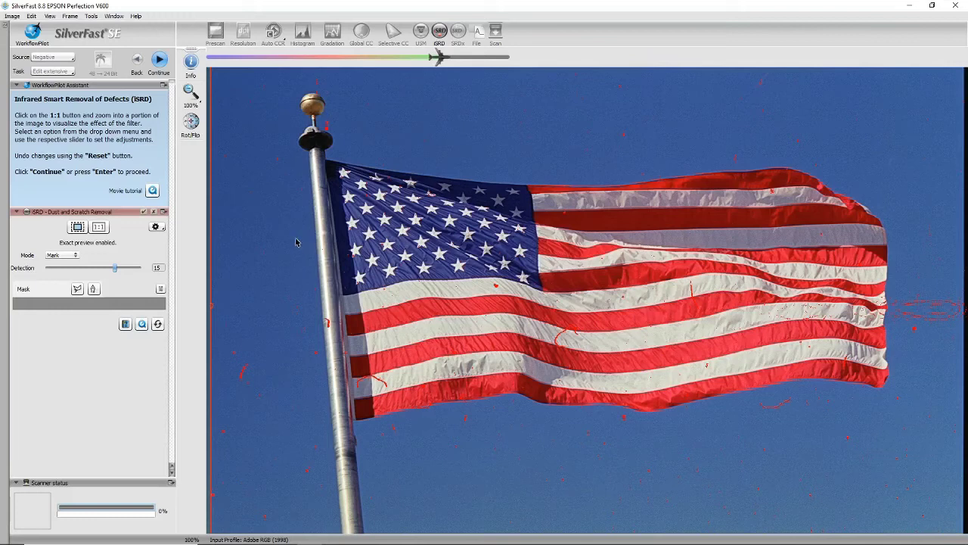
pyautogui.click(74, 258)
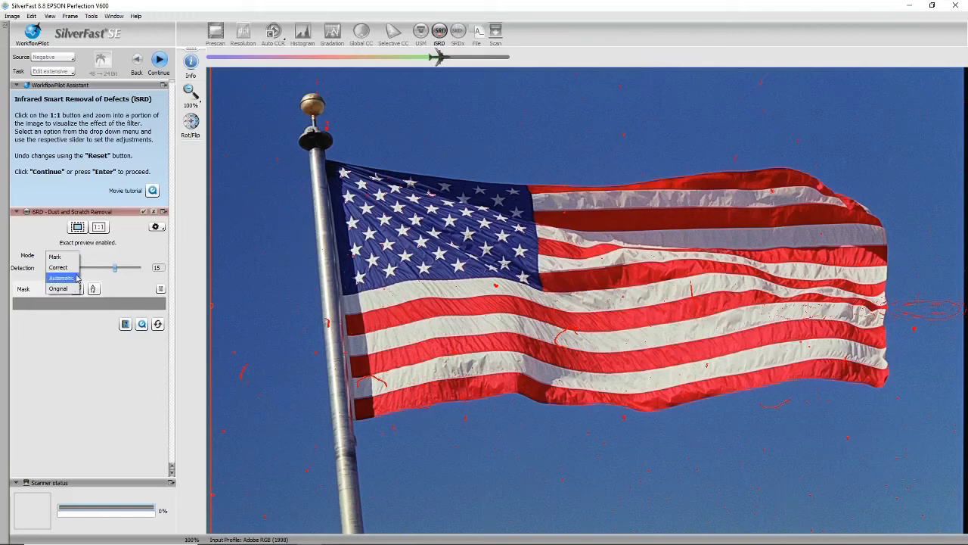
pyautogui.click(76, 277)
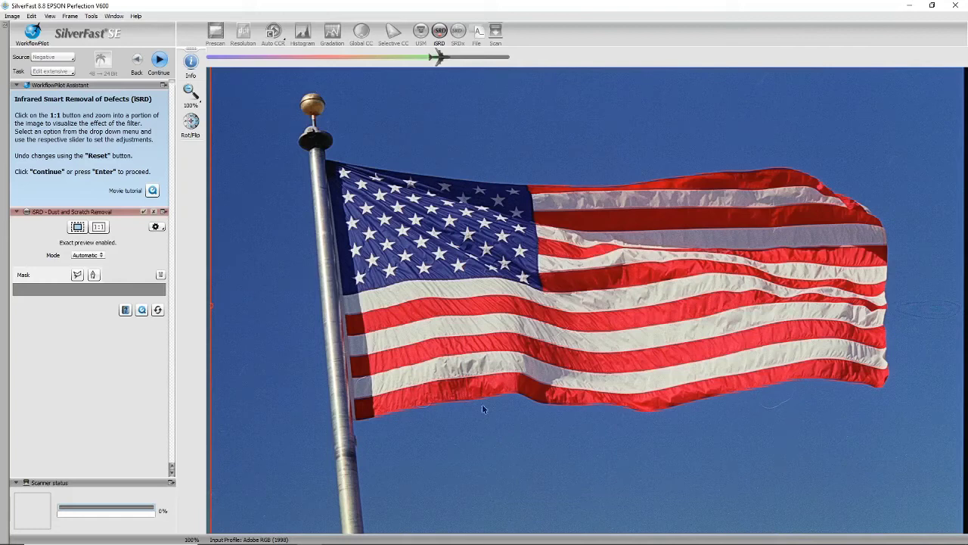
# In SRDx, mask the scratch in the sky below the flag and save it as 'scratch'.
pyautogui.click(160, 61)
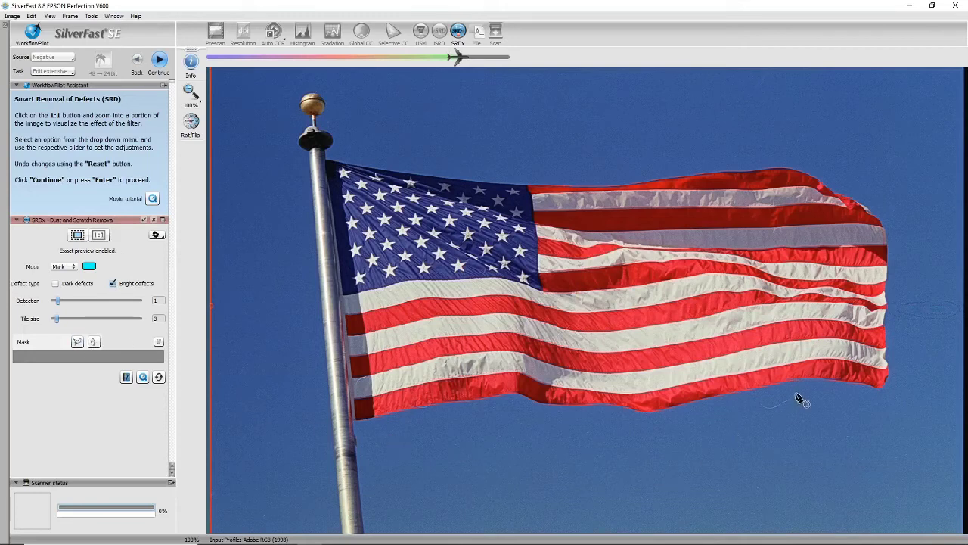
pyautogui.moveTo(786, 393)
pyautogui.mouseDown()
pyautogui.moveTo(767, 392)
pyautogui.moveTo(755, 413)
pyautogui.moveTo(796, 427)
pyautogui.mouseUp()
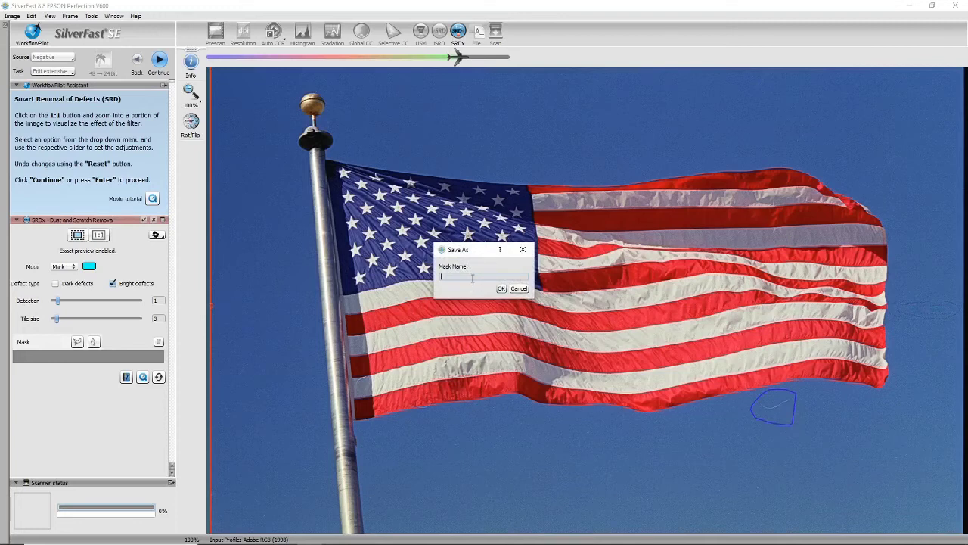
pyautogui.write('scratch')
pyautogui.click(501, 288)
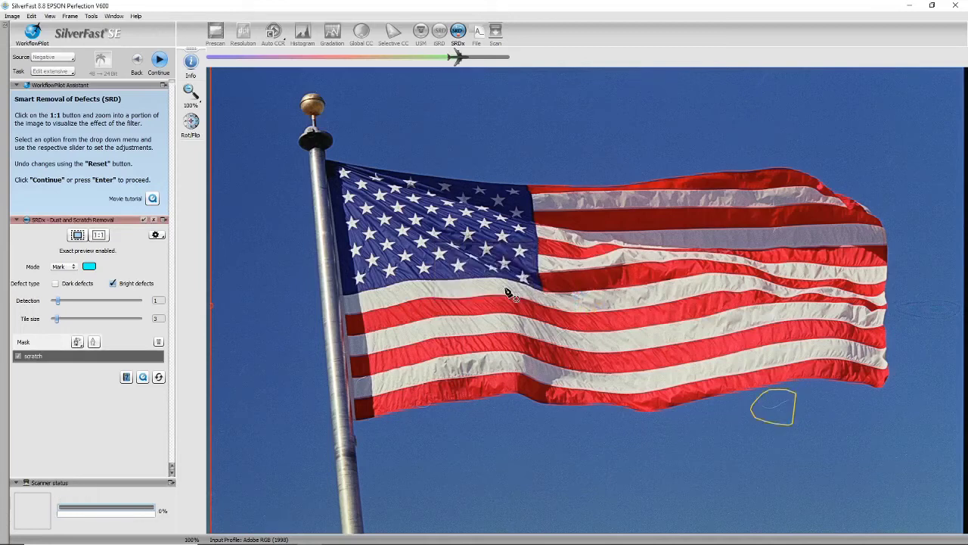
# Set SRDx Mode to Correct and raise the Detection slider to 12.
pyautogui.click(73, 267)
pyautogui.click(69, 280)
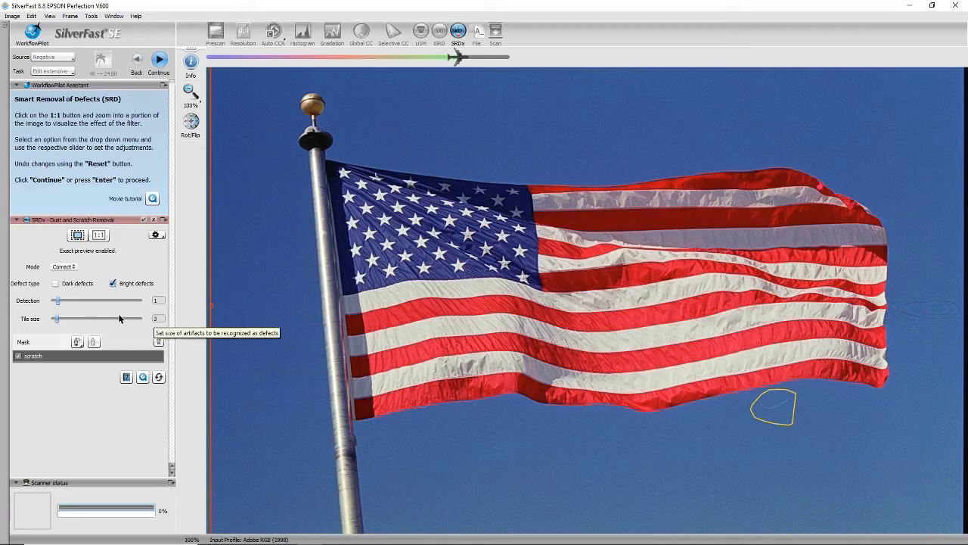
pyautogui.moveTo(57, 301); pyautogui.dragTo(80, 301)
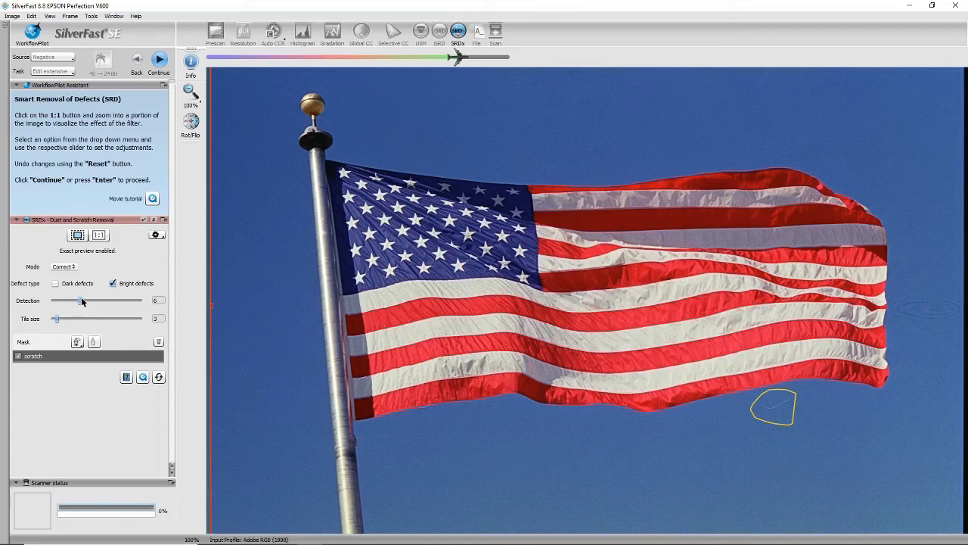
pyautogui.moveTo(83, 303); pyautogui.dragTo(105, 303)
# Name the output flag2, set the save folder to E:\silverfast, and start the scan.
pyautogui.click(159, 60)
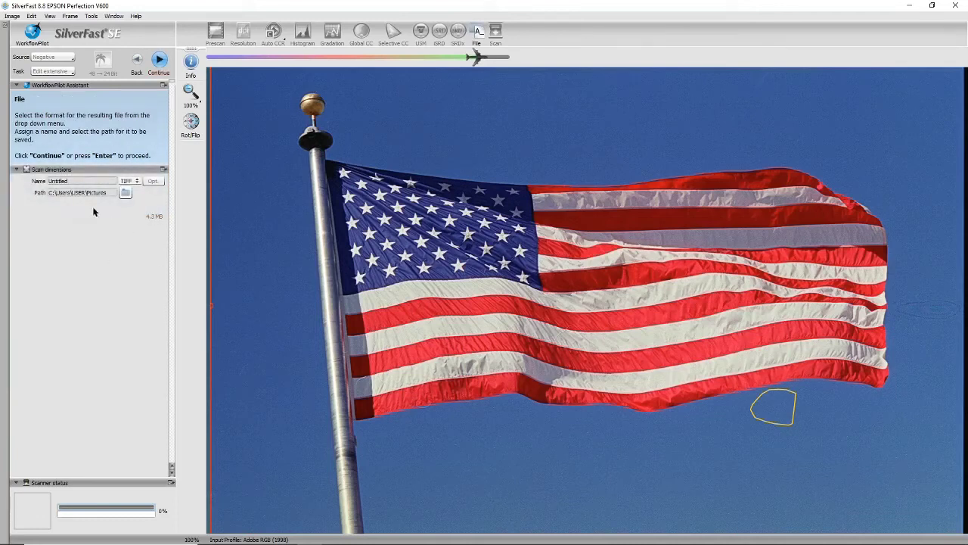
pyautogui.doubleClick(59, 181)
pyautogui.write('flag2')
pyautogui.click(126, 192)
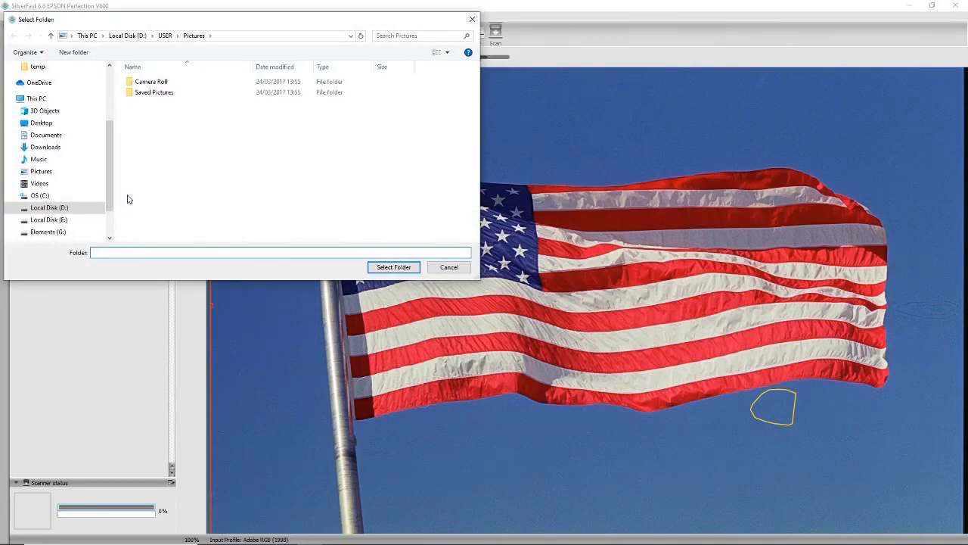
pyautogui.click(15, 220)
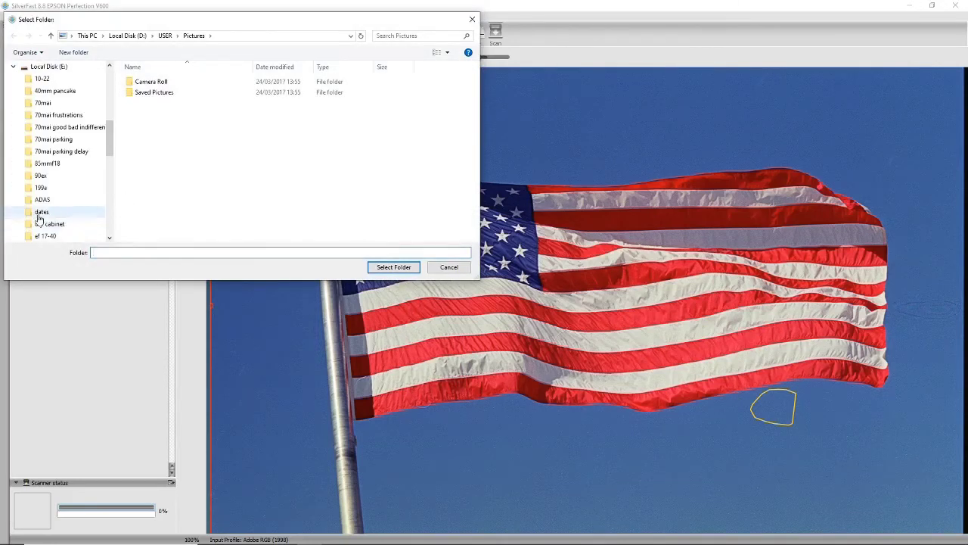
pyautogui.scroll(-10, 43, 214)
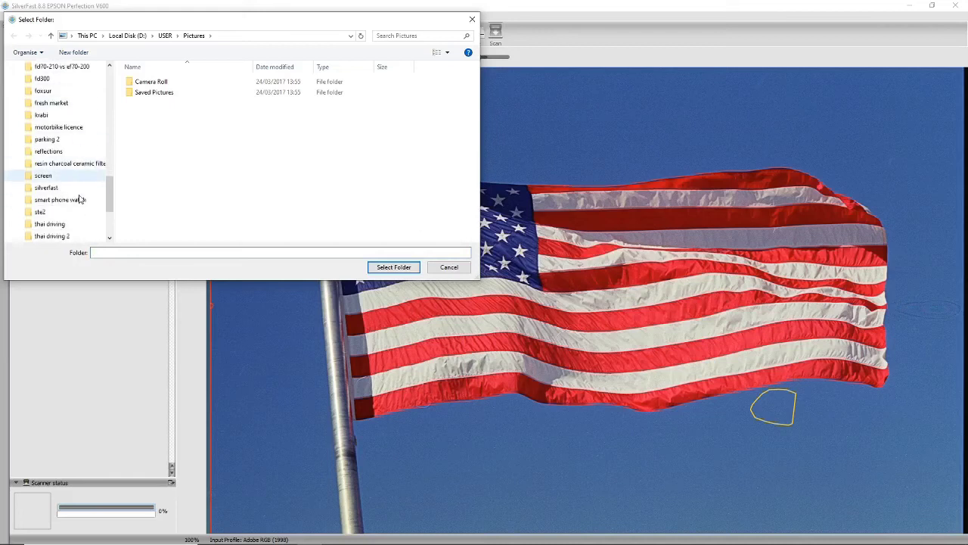
pyautogui.click(47, 188)
pyautogui.click(393, 267)
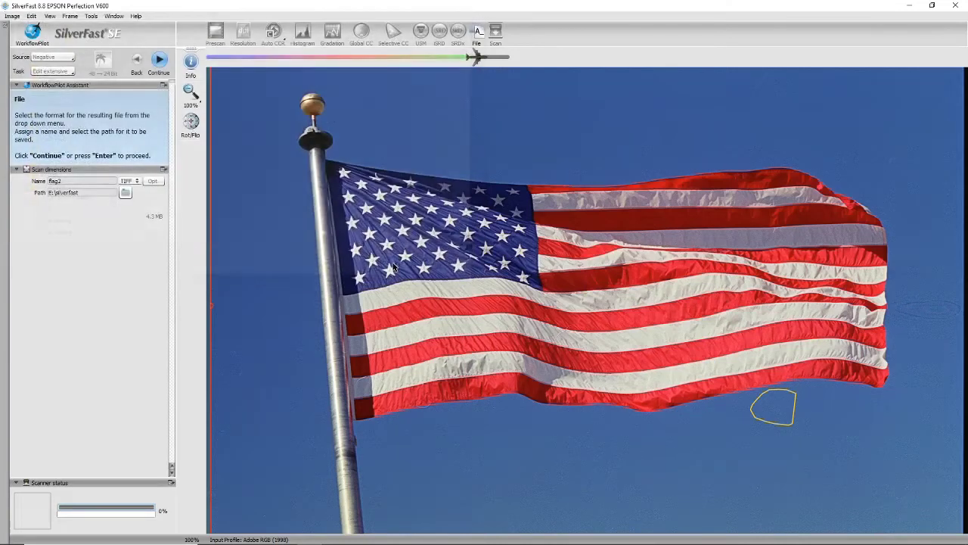
pyautogui.click(159, 62)
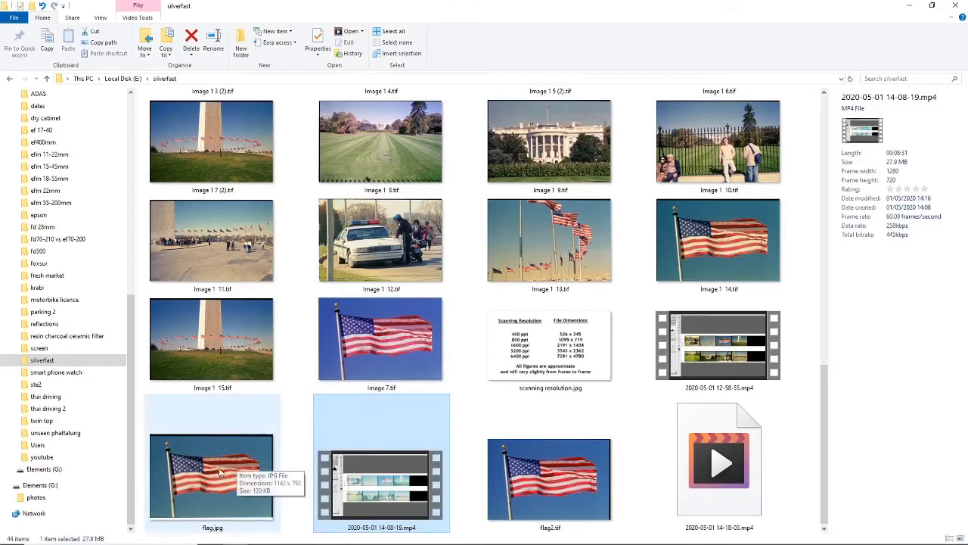
# View the older flag.jpg in Photos, then close it.
pyautogui.click(220, 472)
pyautogui.rightClick(220, 472)
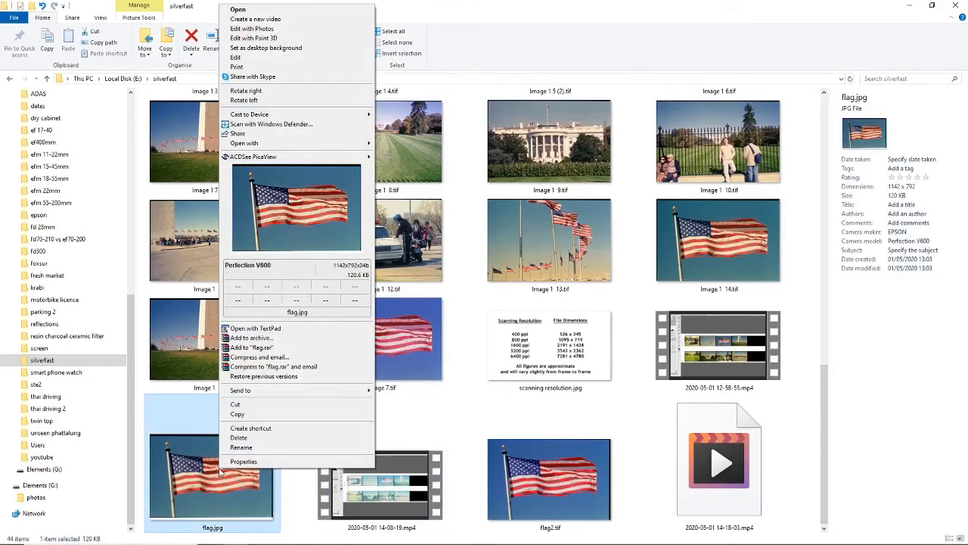
pyautogui.moveTo(364, 147)
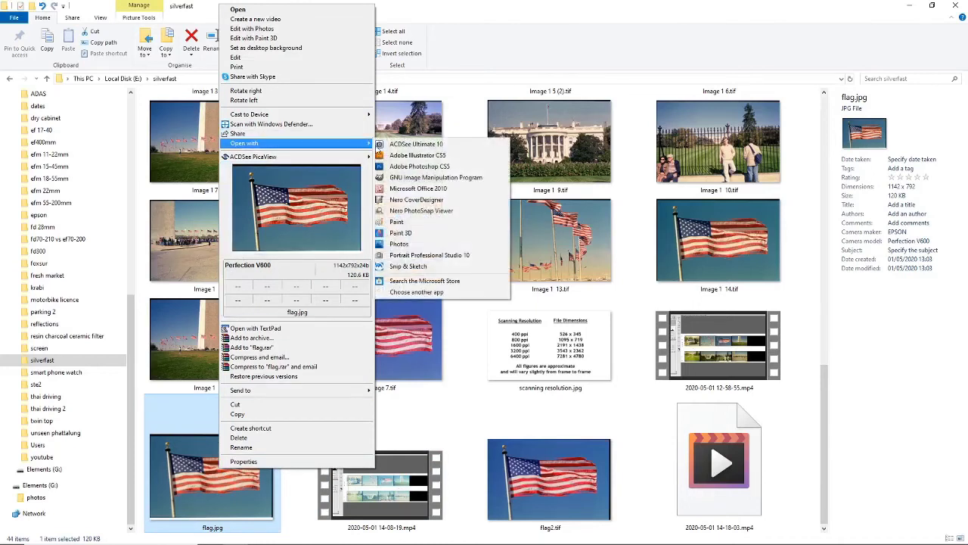
pyautogui.click(425, 254)
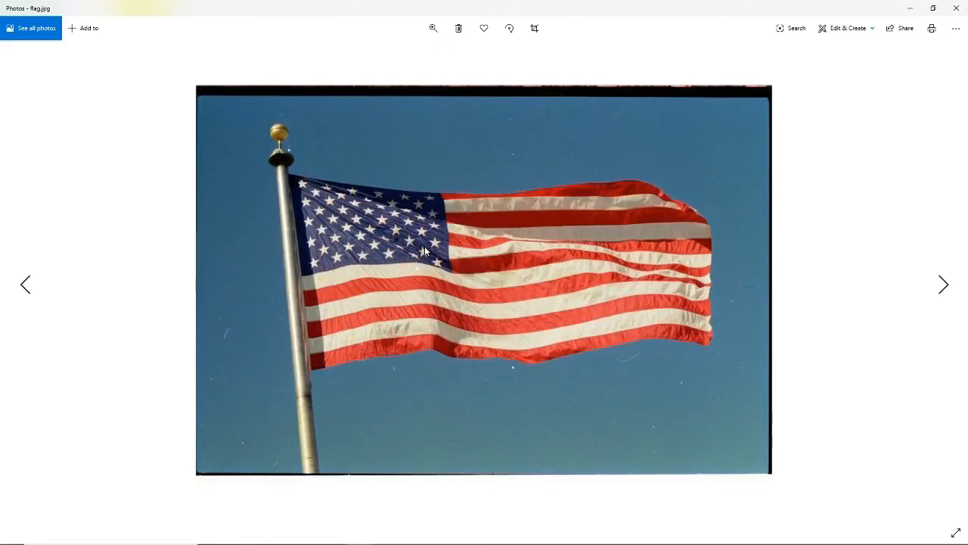
pyautogui.click(956, 8)
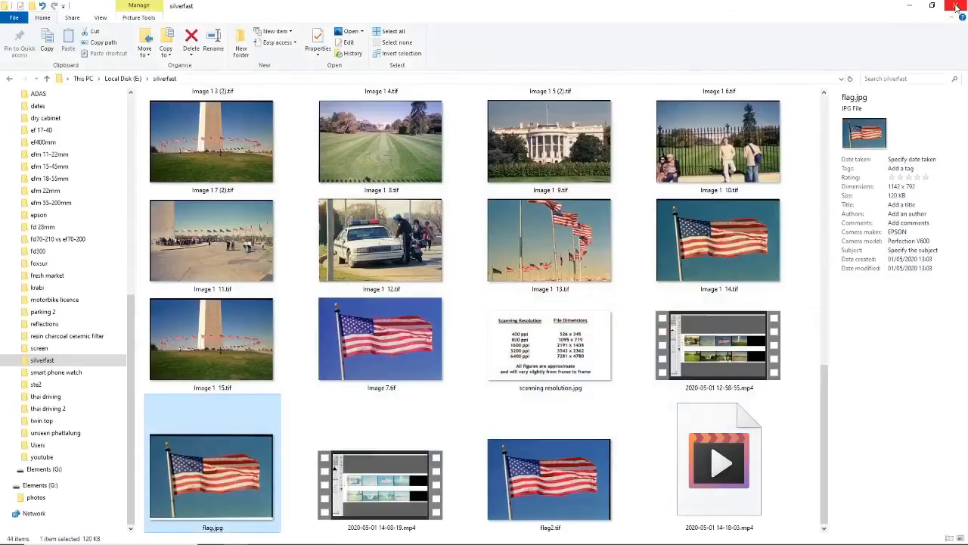
# Open the new flag2.tif in Photos to compare.
pyautogui.rightClick(567, 476)
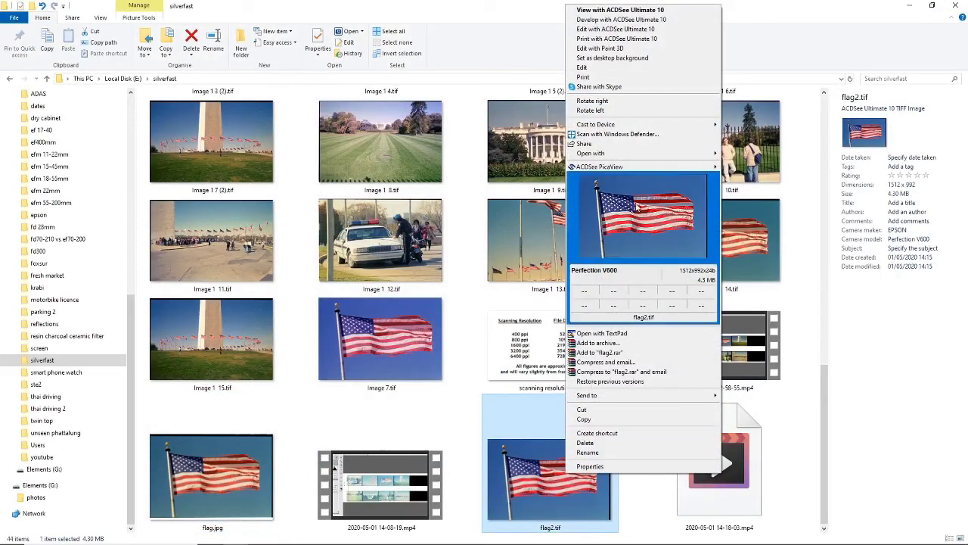
pyautogui.moveTo(629, 156)
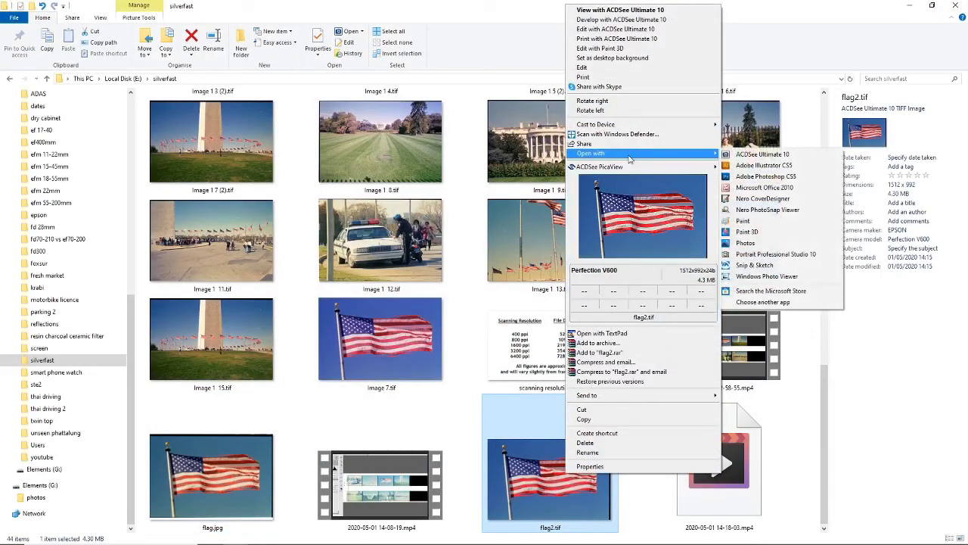
pyautogui.click(748, 243)
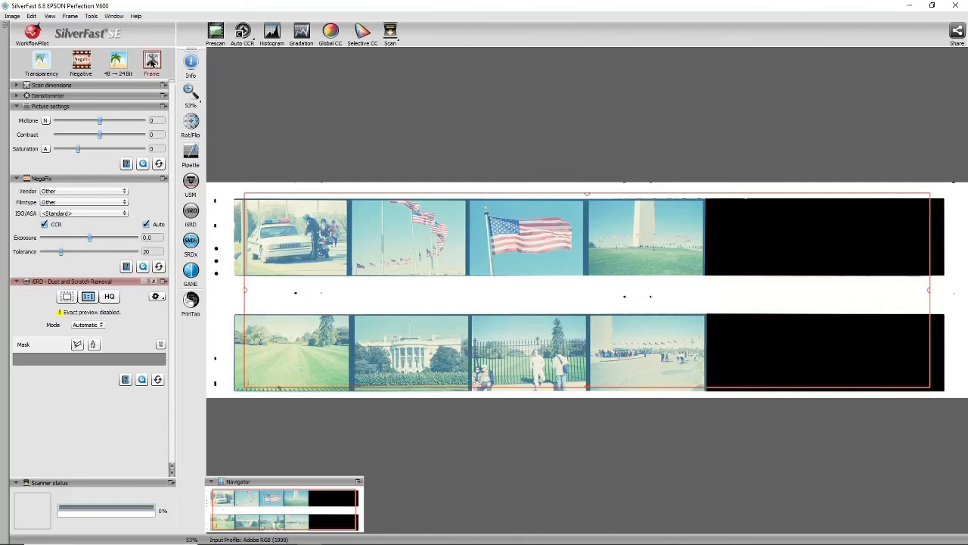
# Run Find frames with the Filmstrip 35 mm holder to detect the eight frames.
pyautogui.click(153, 62)
pyautogui.moveTo(199, 93)
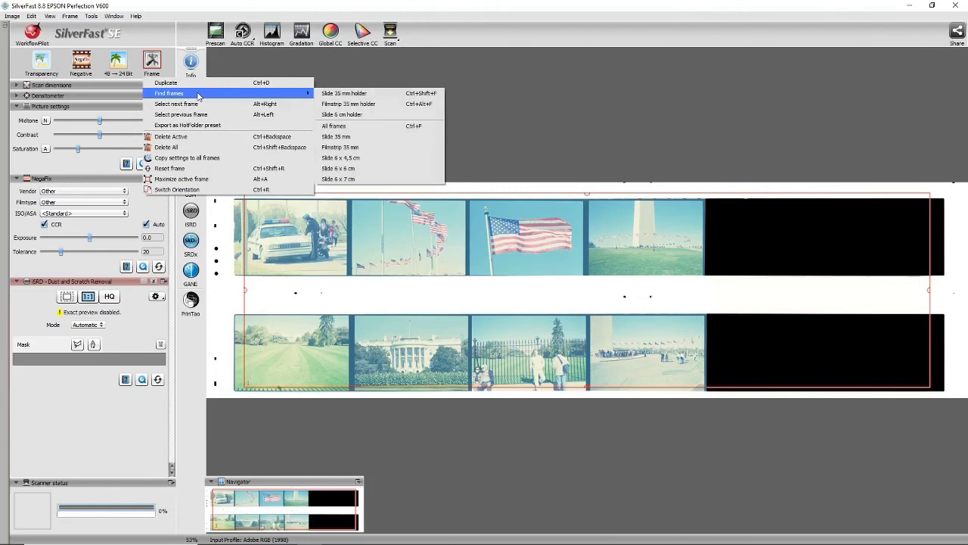
pyautogui.click(382, 106)
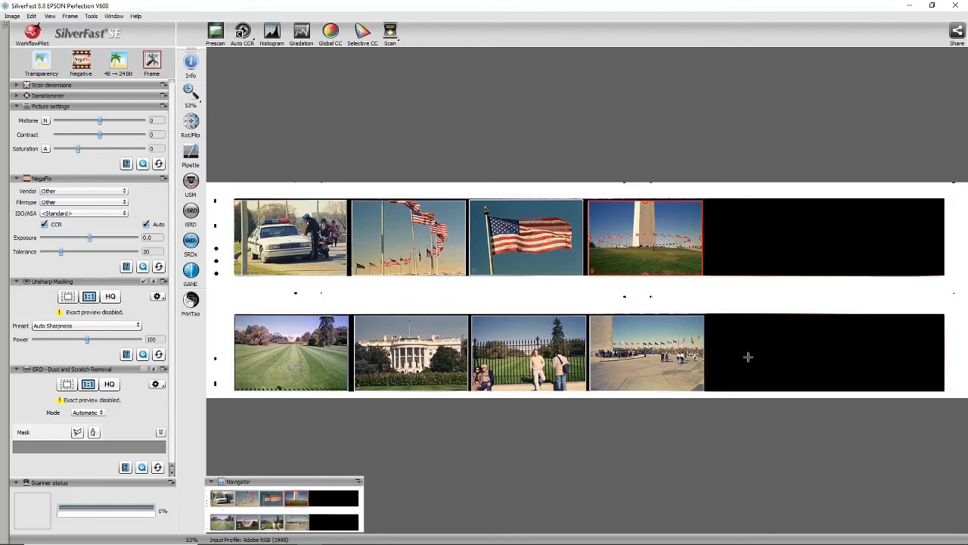
# Make the White House fence frame active and choose Batch Scan from the Scan menu.
pyautogui.click(535, 348)
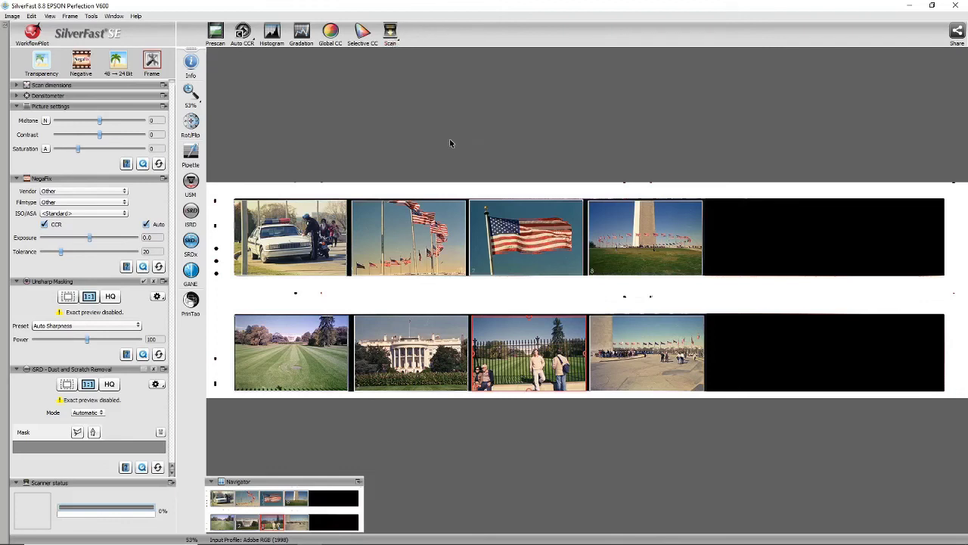
pyautogui.click(399, 43)
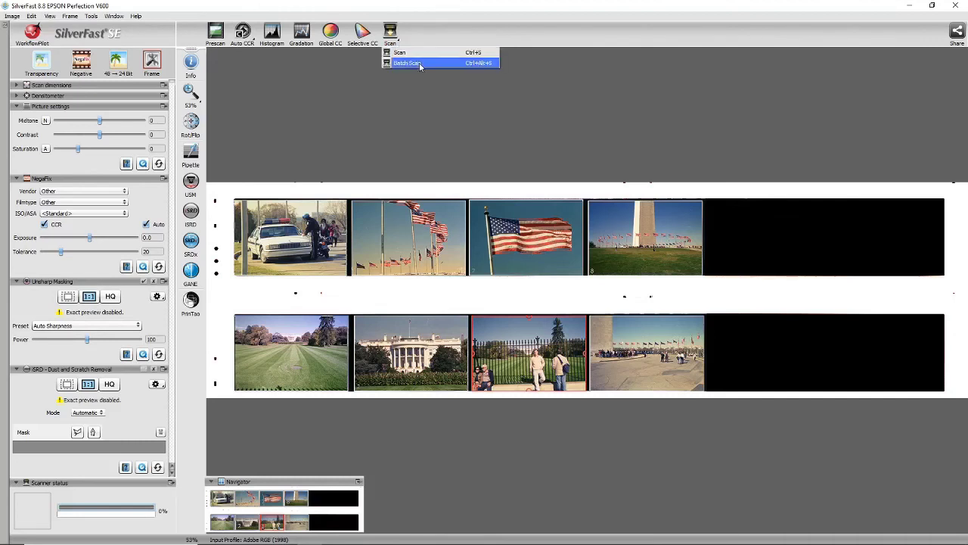
pyautogui.click(420, 63)
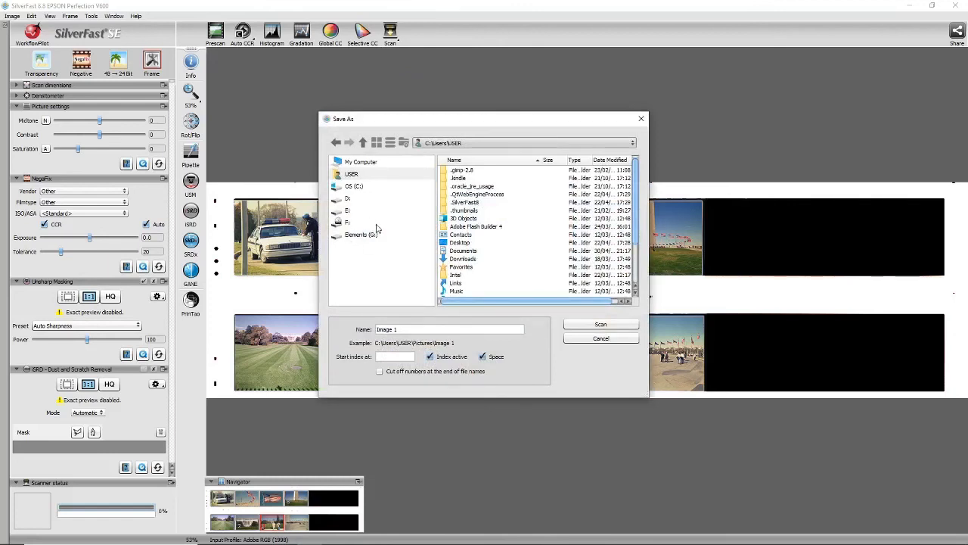
# Batch-scan all eight frames as indexed 300 DPI TIFFs into E:\silverfast.
pyautogui.click(349, 212)
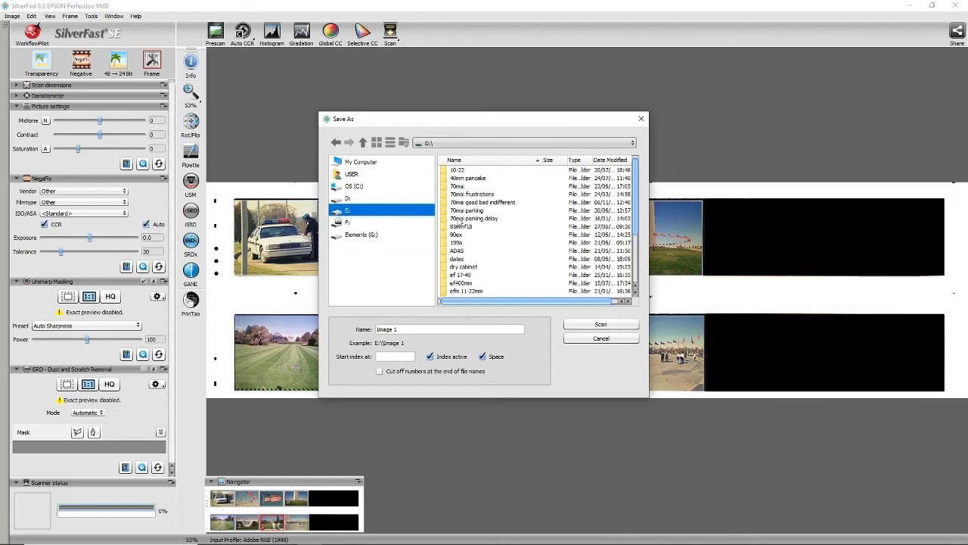
pyautogui.scroll(-5, 573, 197)
pyautogui.scroll(-2, 575, 196)
pyautogui.scroll(1, 575, 197)
pyautogui.click(462, 211)
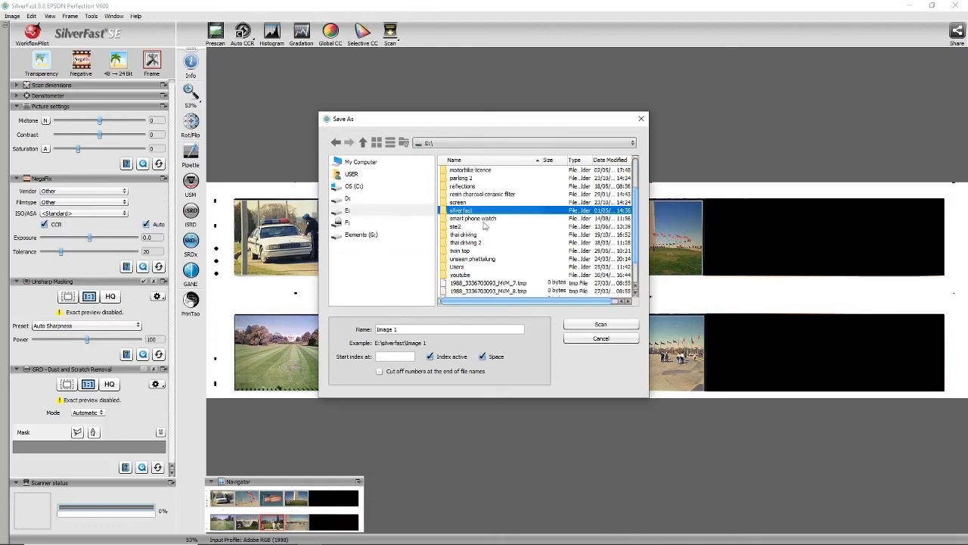
pyautogui.click(601, 326)
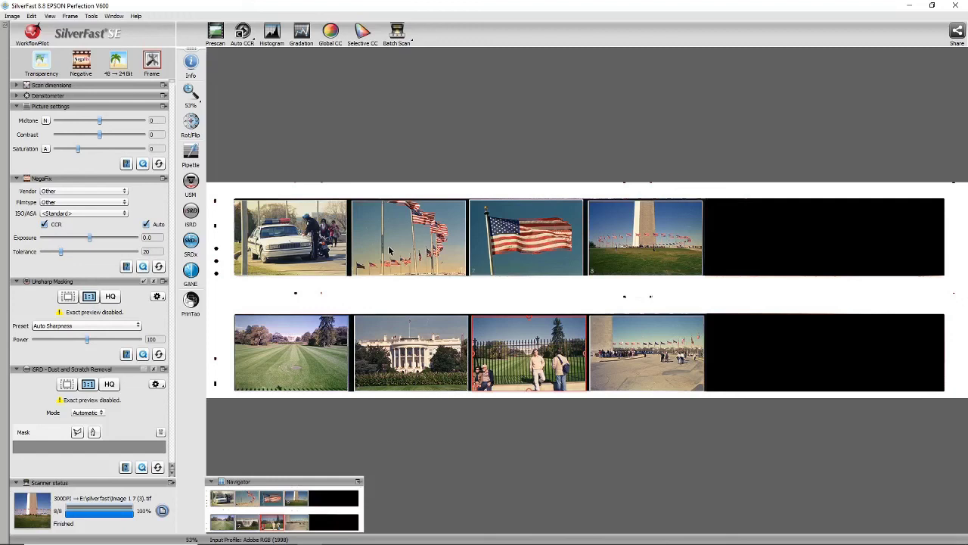
pyautogui.moveTo(373, 542)
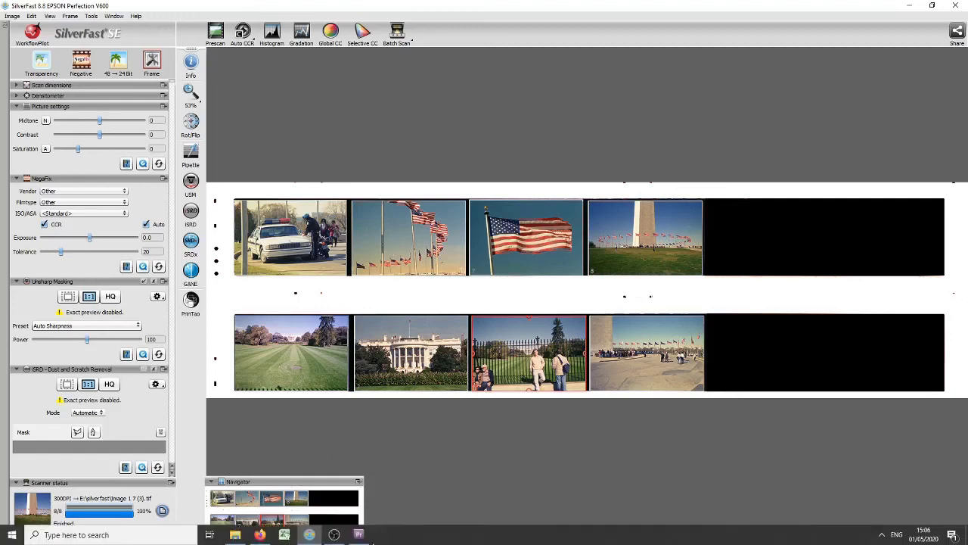